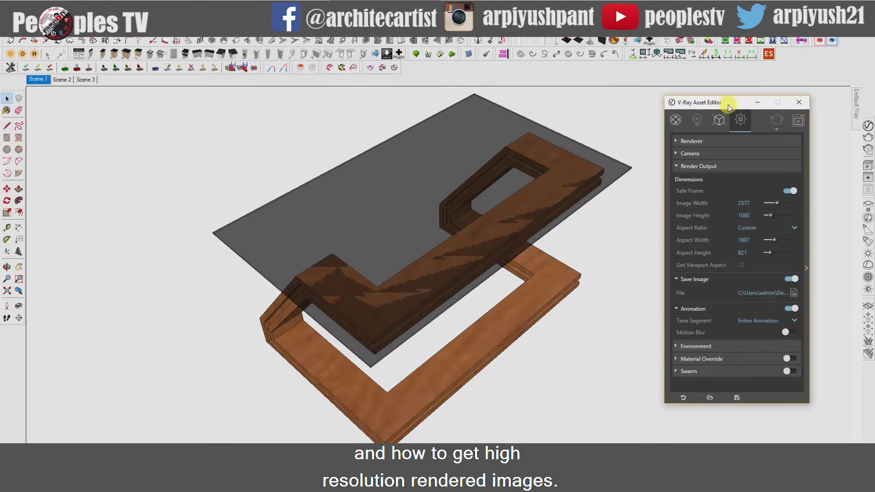
Collapse the Camera settings and expand the Render Output and Save Image sections.
{"action": "left_click", "coordinate": [770, 228]}
{"action": "left_click", "coordinate": [756, 221]}
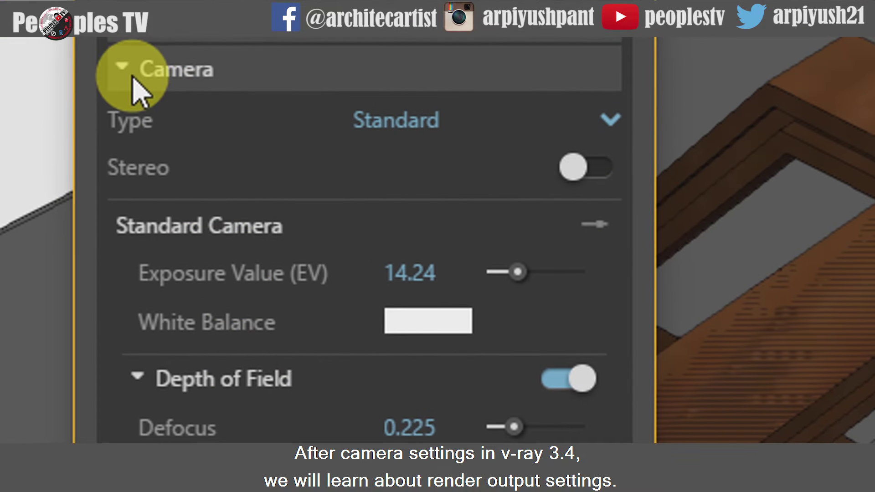
{"action": "left_click", "coordinate": [250, 75]}
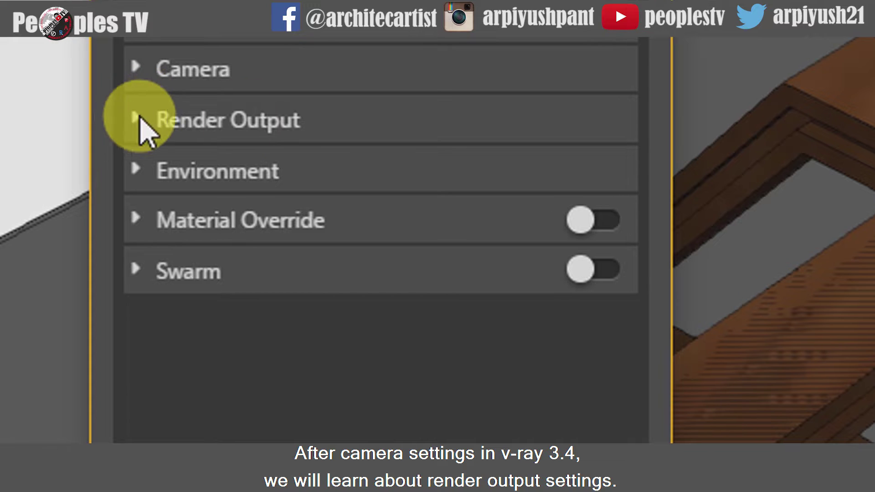
{"action": "left_click", "coordinate": [152, 119]}
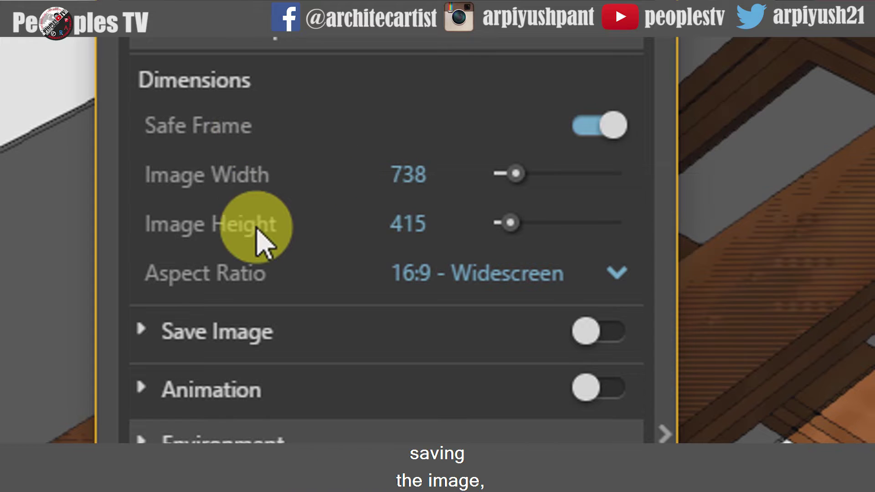
{"action": "left_click", "coordinate": [145, 329]}
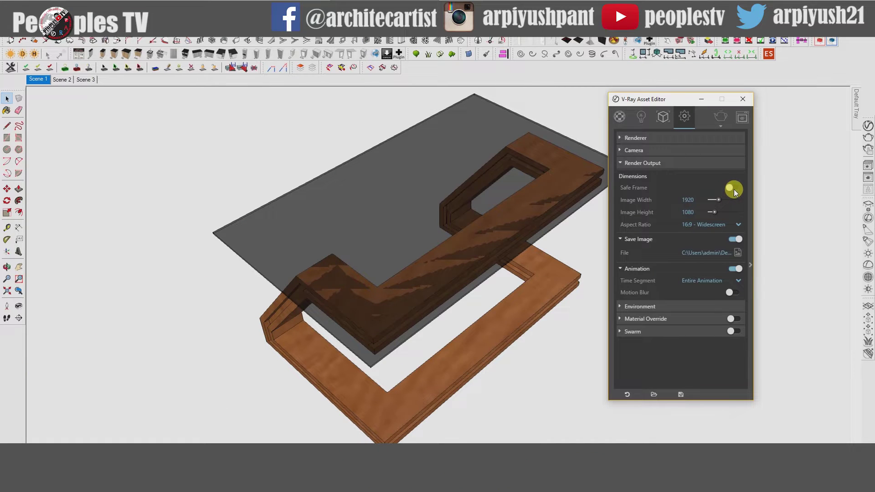
Turn on Safe Frame and set a Custom aspect matched to the viewport, 2377 × 1080.
{"action": "left_click", "coordinate": [733, 189]}
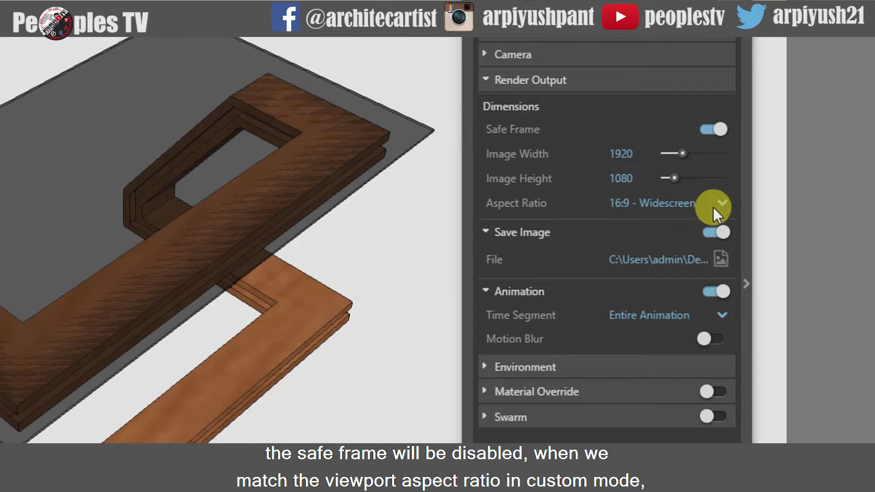
{"action": "left_click", "coordinate": [715, 206]}
{"action": "left_click", "coordinate": [679, 351]}
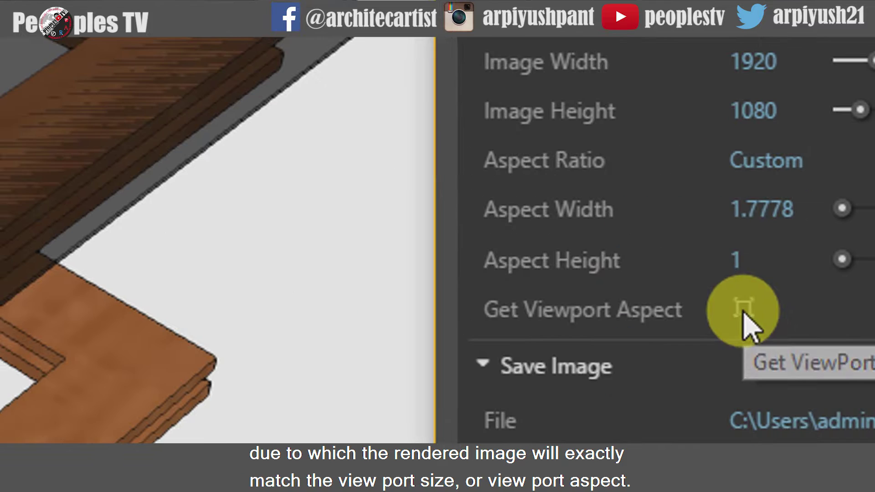
{"action": "left_click", "coordinate": [617, 278]}
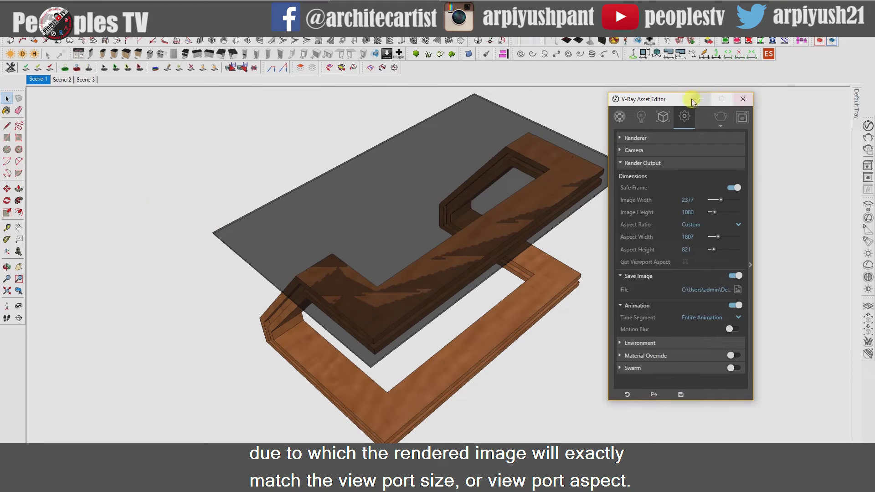
{"action": "left_click_drag", "start_coordinate": [691, 102], "coordinate": [748, 105]}
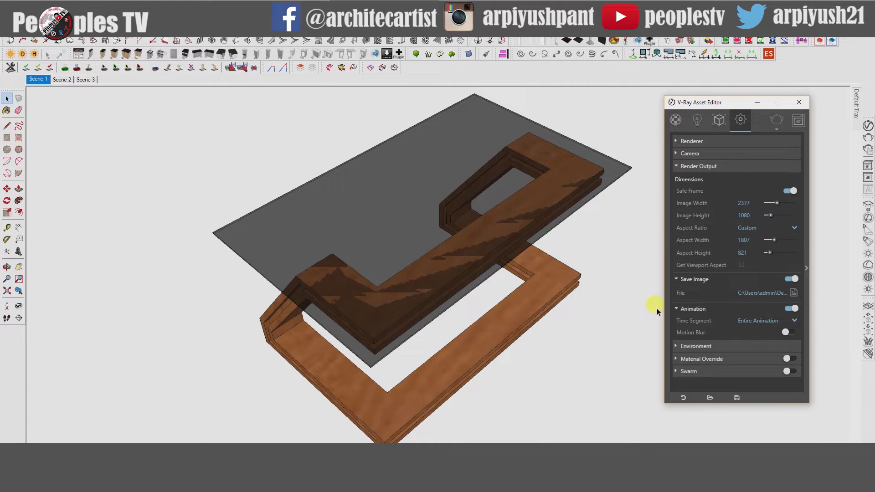
{"action": "left_click", "coordinate": [787, 229]}
Switch the aspect ratio to 16:9 Widescreen, then back to Custom matched to the viewport.
{"action": "left_click", "coordinate": [772, 239]}
{"action": "left_click", "coordinate": [772, 228]}
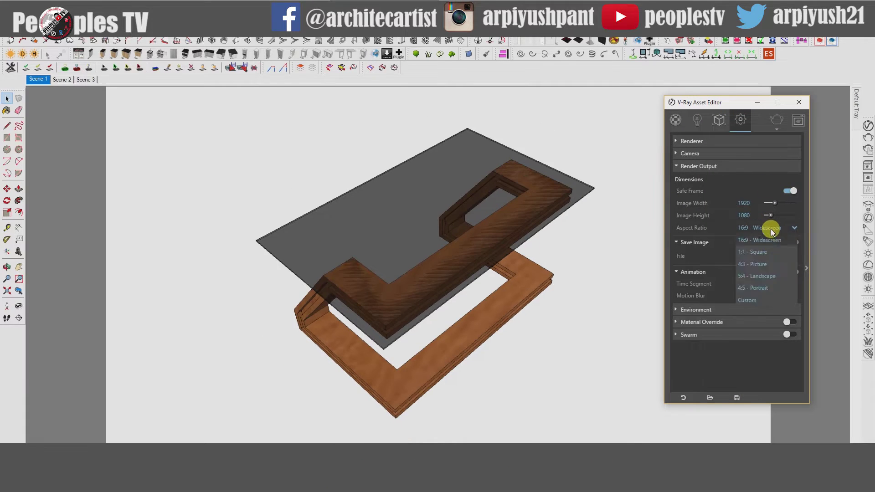
{"action": "left_click", "coordinate": [750, 293]}
{"action": "left_click", "coordinate": [742, 264]}
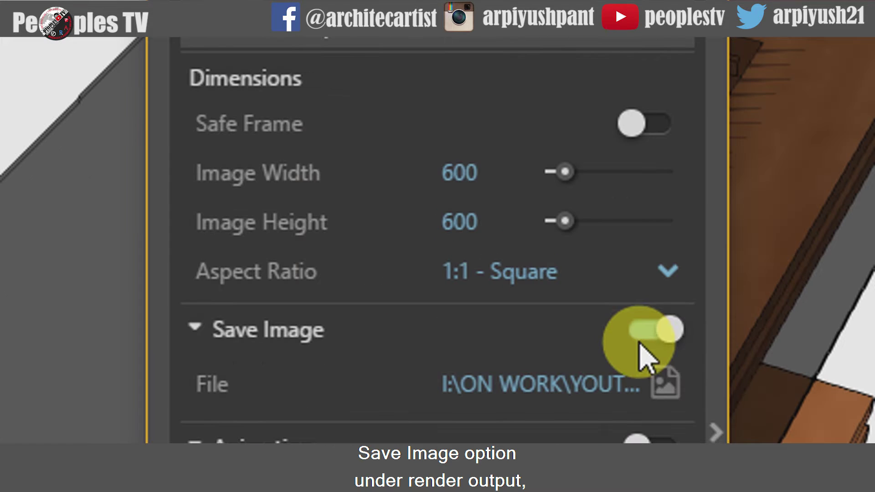
Turn Save Image on and save the rendered frames as JPEG into the ANIMATION folder.
{"action": "left_click", "coordinate": [640, 345]}
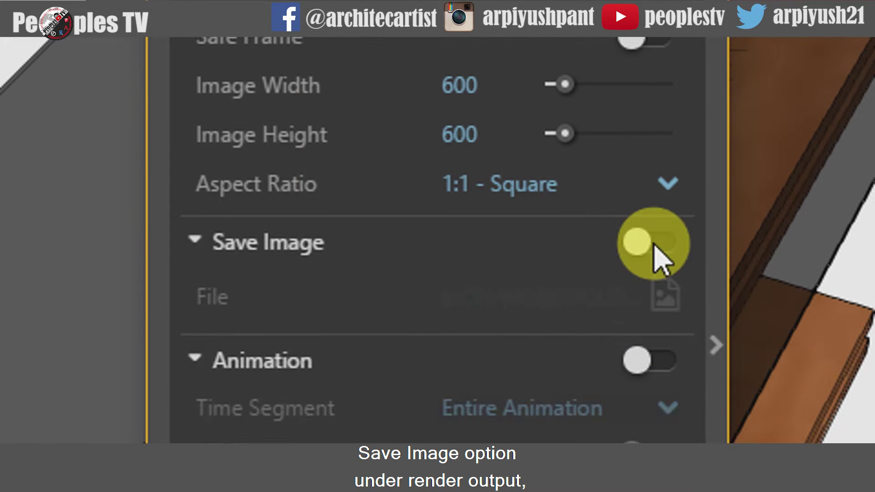
{"action": "left_click", "coordinate": [662, 245]}
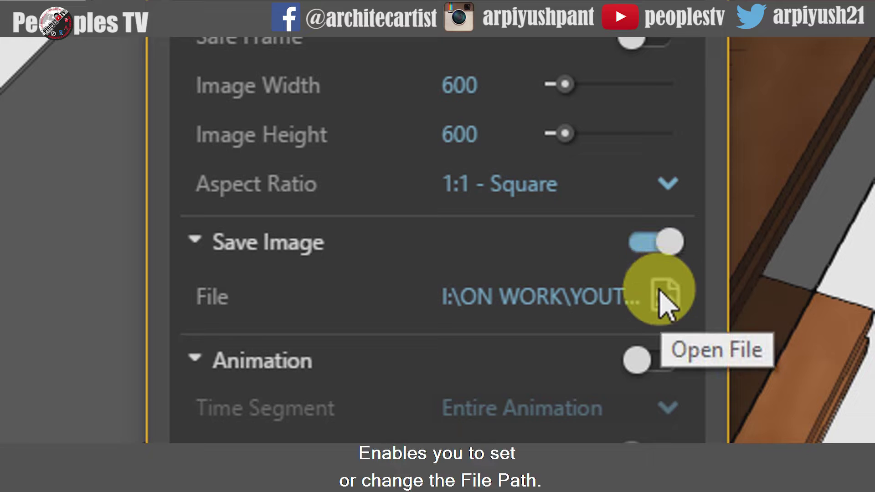
{"action": "left_click", "coordinate": [665, 305]}
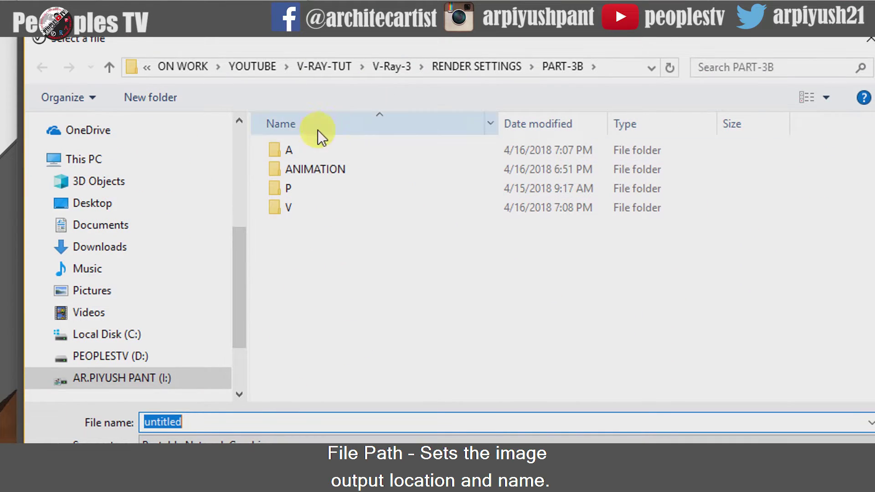
{"action": "left_click", "coordinate": [318, 165]}
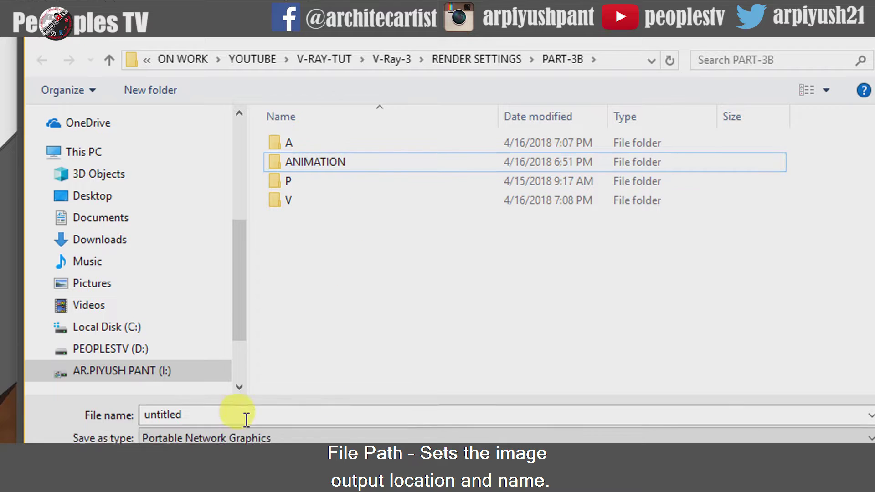
{"action": "left_click", "coordinate": [204, 444]}
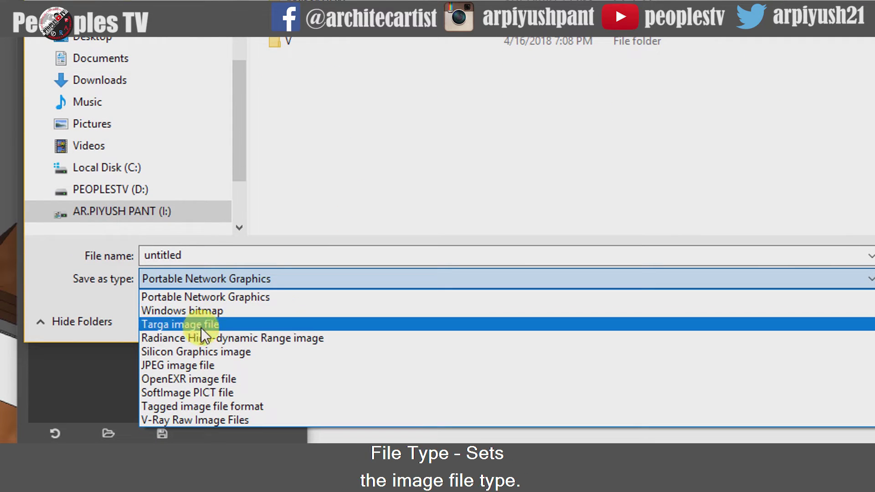
{"action": "left_click", "coordinate": [188, 364]}
{"action": "left_click", "coordinate": [722, 319]}
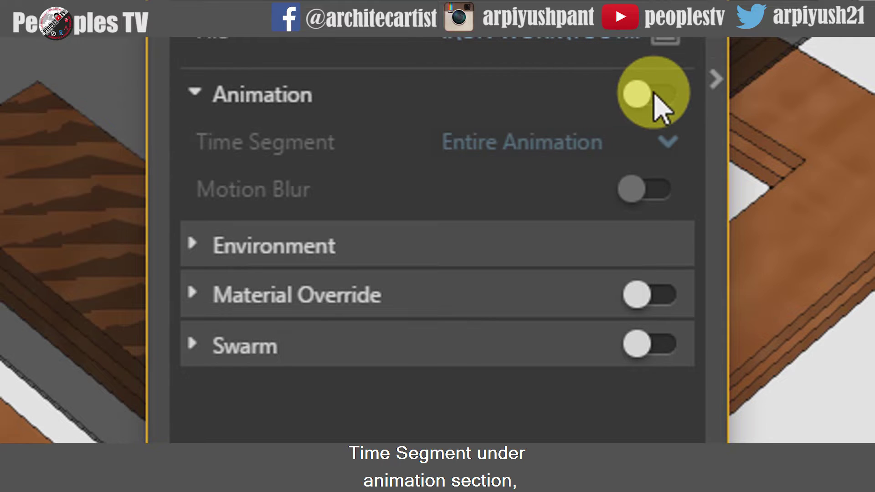
Switch Animation on with the Entire Animation time segment, leaving Motion Blur off.
{"action": "left_click", "coordinate": [652, 96]}
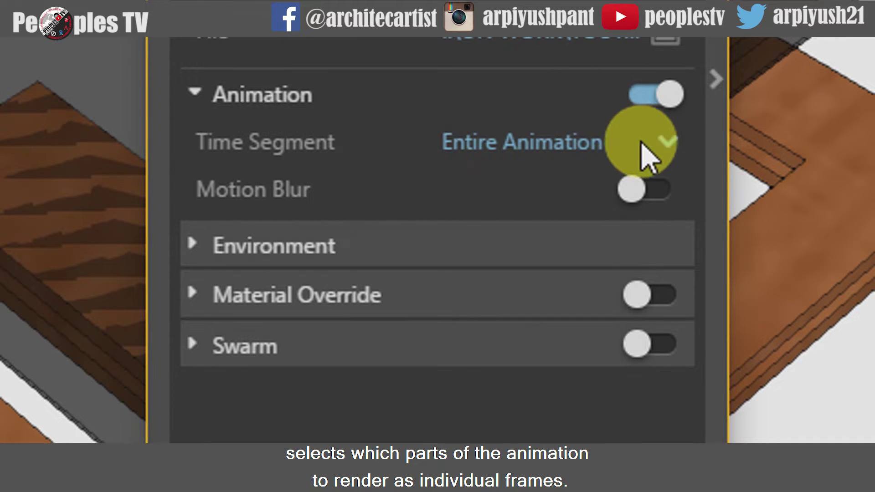
{"action": "left_click", "coordinate": [652, 157]}
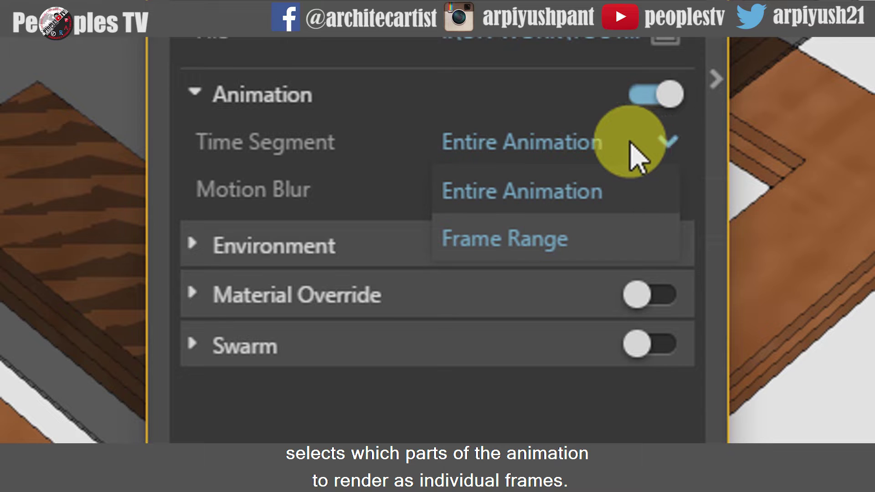
{"action": "left_click", "coordinate": [524, 237]}
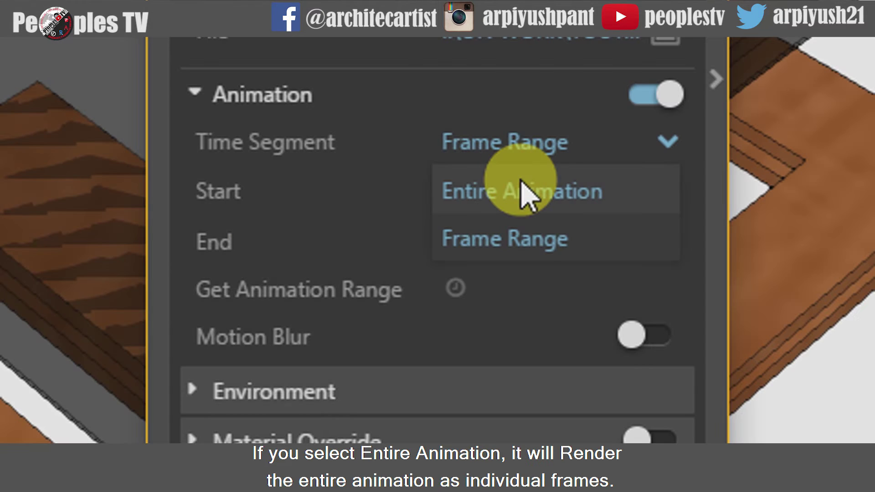
{"action": "left_click", "coordinate": [524, 191]}
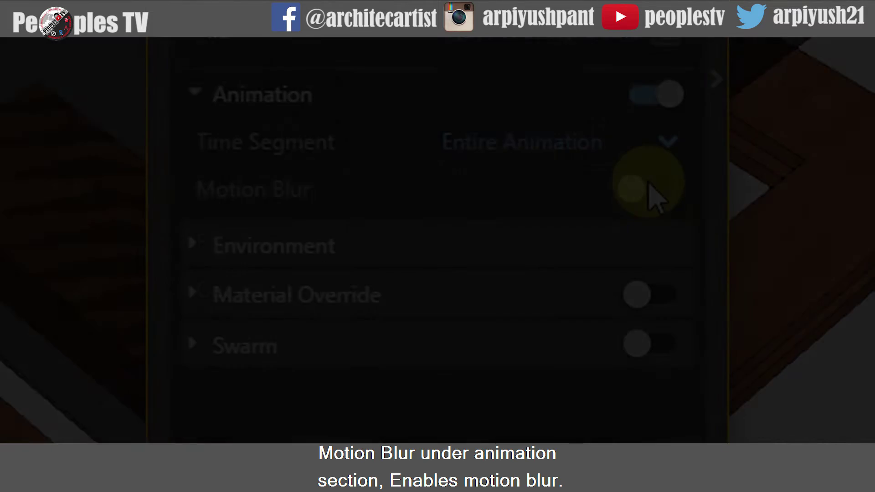
{"action": "left_click", "coordinate": [650, 187]}
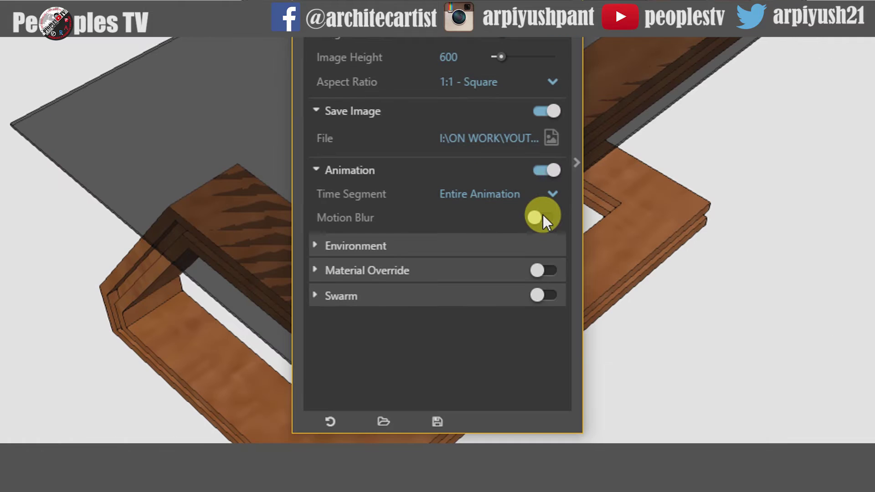
Switch on Safe Frame, keeping the aspect ratio at 1:1 Square, 600 × 600.
{"action": "scroll", "coordinate": [545, 109], "scroll_direction": "up", "scroll_amount": 3}
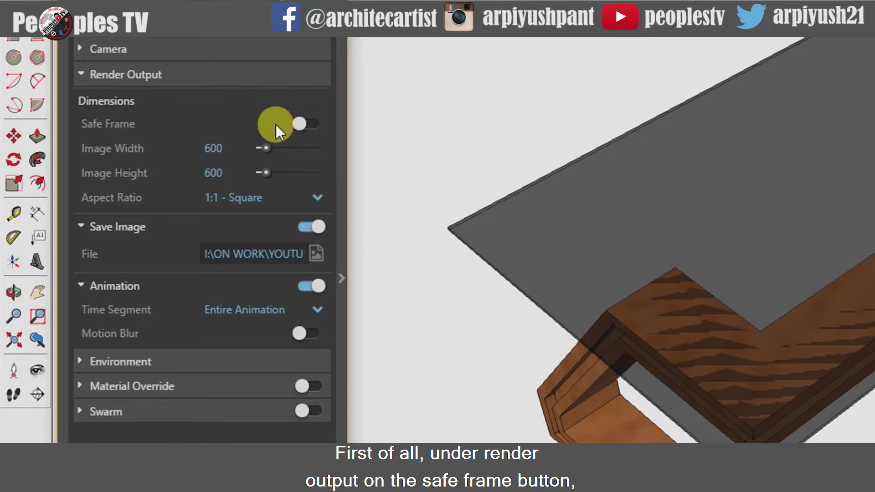
{"action": "left_click", "coordinate": [305, 124]}
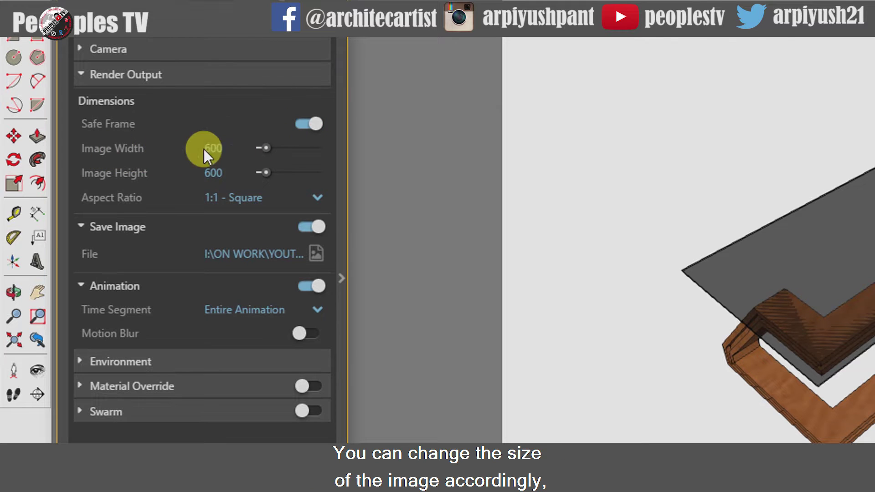
{"action": "left_click", "coordinate": [264, 198]}
{"action": "left_click", "coordinate": [239, 198]}
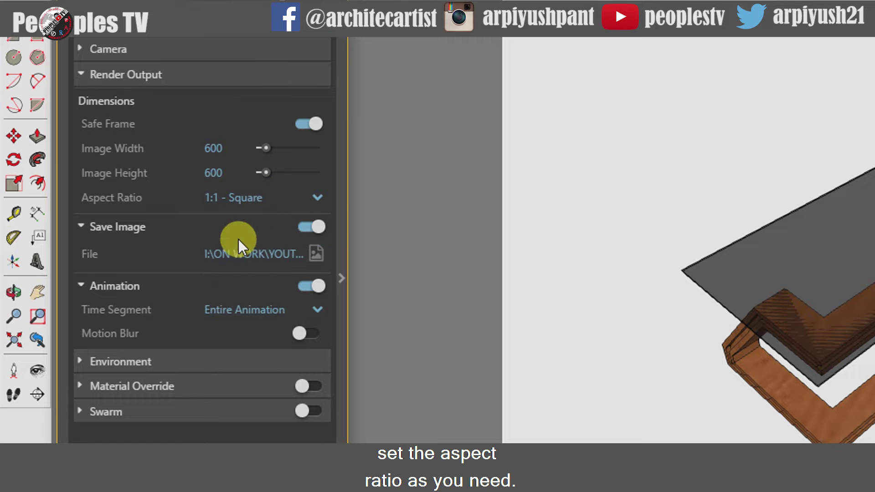
Confirm frames save to the ANIMATION folder and Time Segment stays Entire Animation.
{"action": "left_click", "coordinate": [316, 256]}
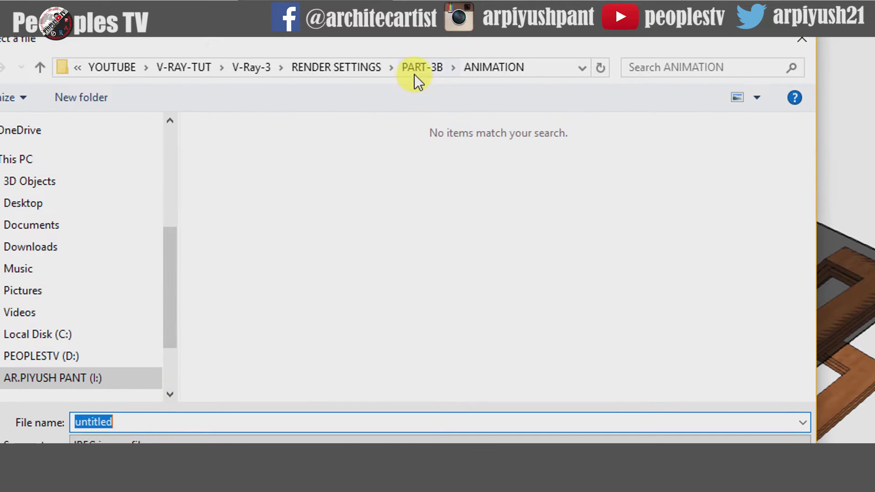
{"action": "left_click", "coordinate": [415, 74]}
{"action": "left_click", "coordinate": [260, 169]}
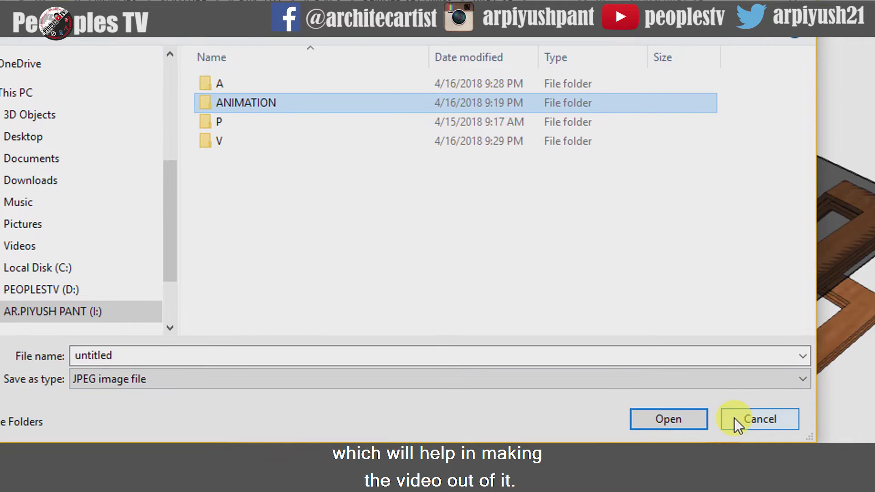
{"action": "left_click", "coordinate": [734, 418]}
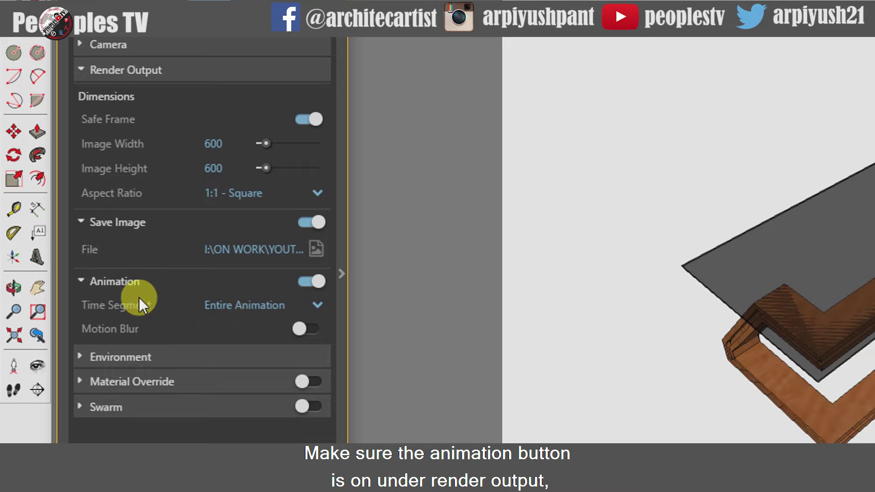
{"action": "left_click", "coordinate": [305, 300]}
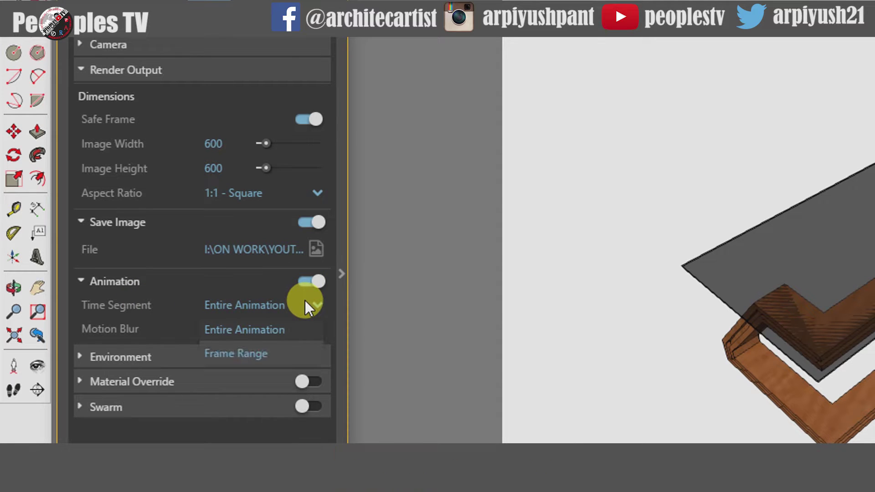
{"action": "left_click", "coordinate": [273, 302]}
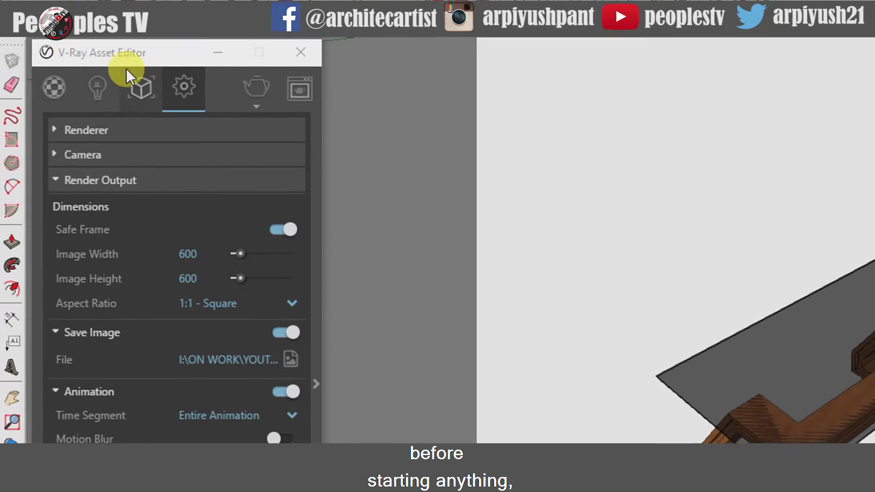
Check the animation settings show 1-second transitions and a 0-second scene delay.
{"action": "right_click", "coordinate": [48, 23]}
{"action": "left_click", "coordinate": [49, 0]}
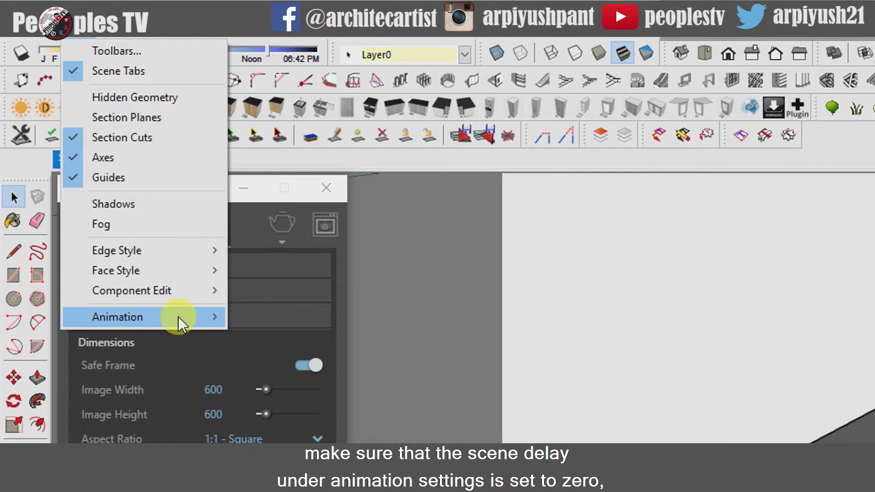
{"action": "mouse_move", "coordinate": [178, 316]}
{"action": "left_click", "coordinate": [312, 451]}
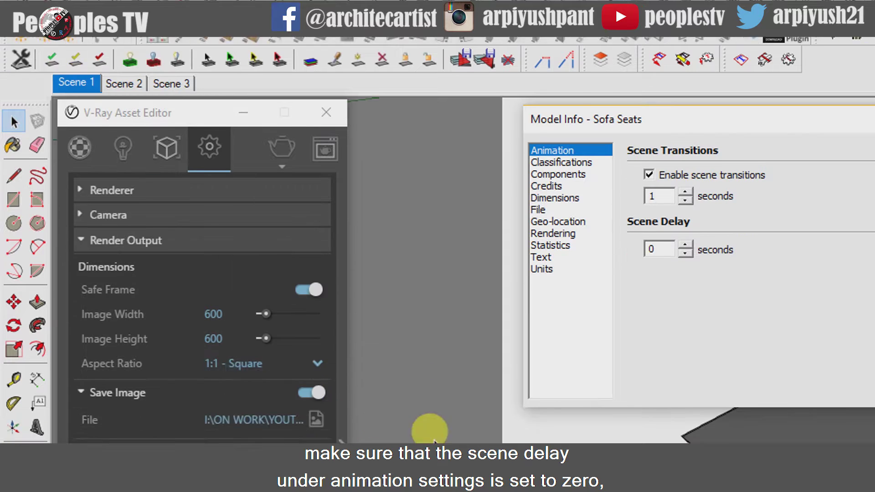
{"action": "left_click", "coordinate": [657, 249]}
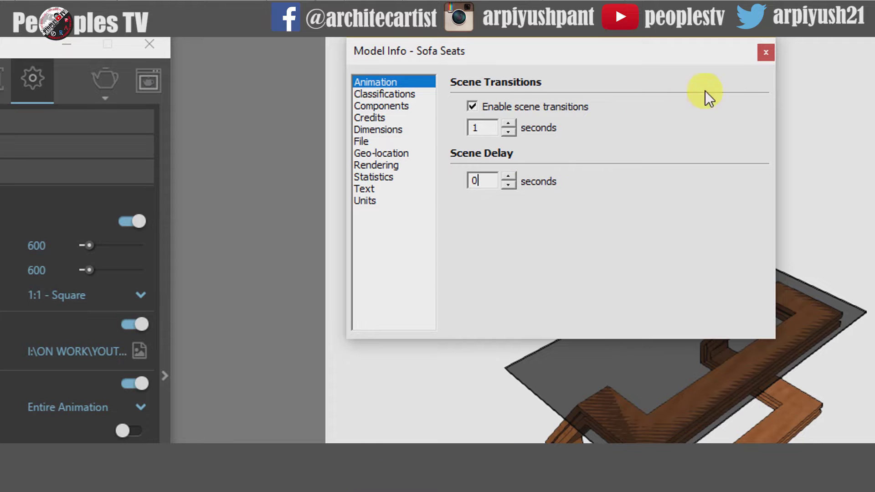
{"action": "left_click", "coordinate": [765, 52]}
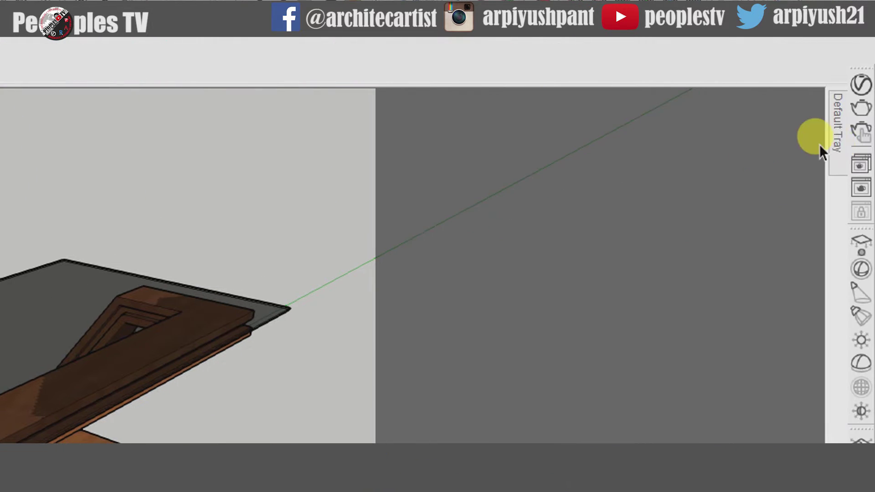
Select Scenes 1–3 in the Scenes panel and exclude them from the animation.
{"action": "mouse_move", "coordinate": [838, 143]}
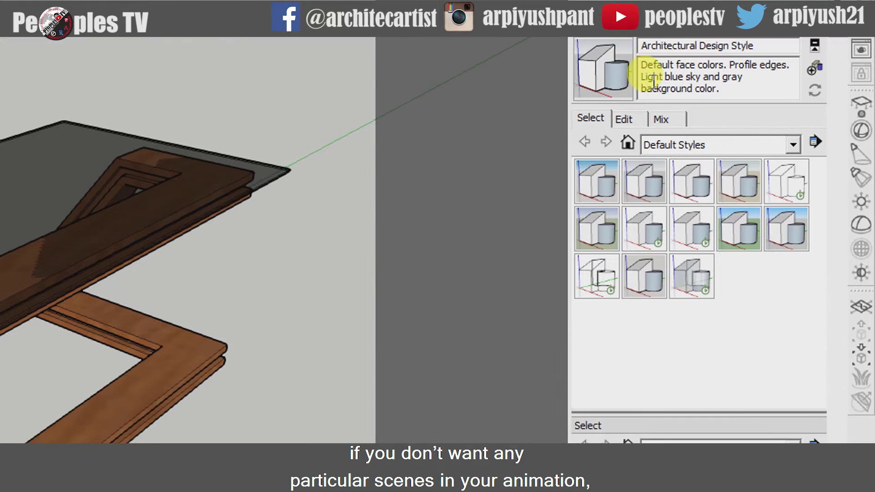
{"action": "left_click", "coordinate": [585, 165]}
{"action": "left_click", "coordinate": [583, 125]}
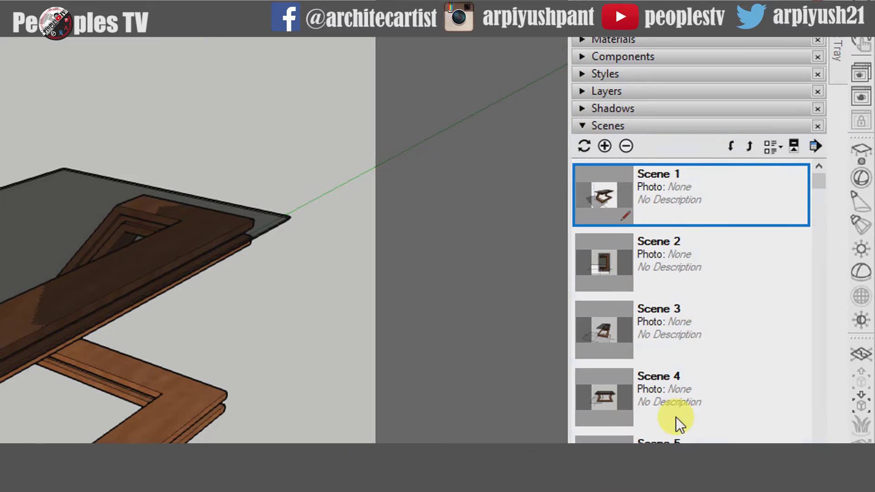
{"action": "left_click", "coordinate": [688, 184], "text": "ctrl"}
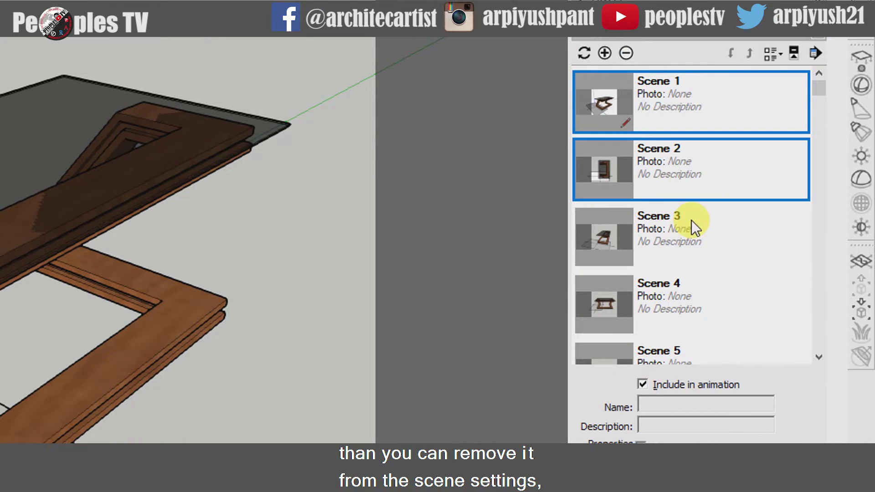
{"action": "left_click", "coordinate": [693, 228], "text": "ctrl"}
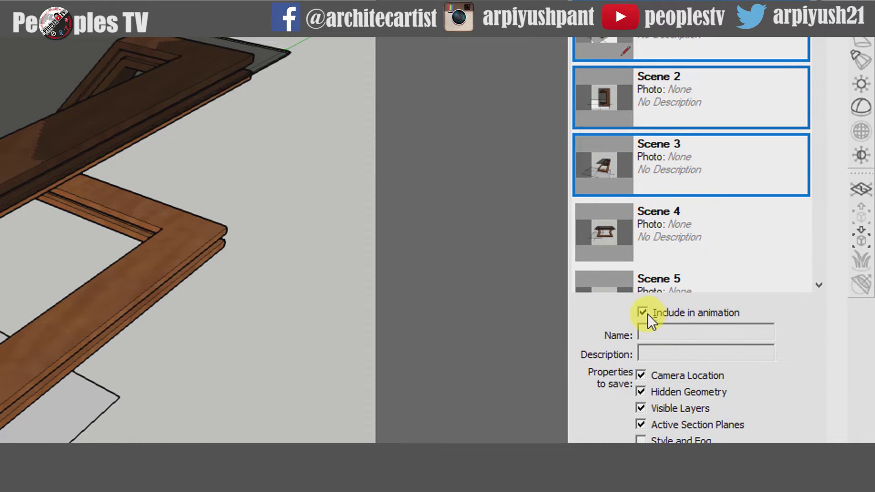
{"action": "left_click", "coordinate": [643, 313]}
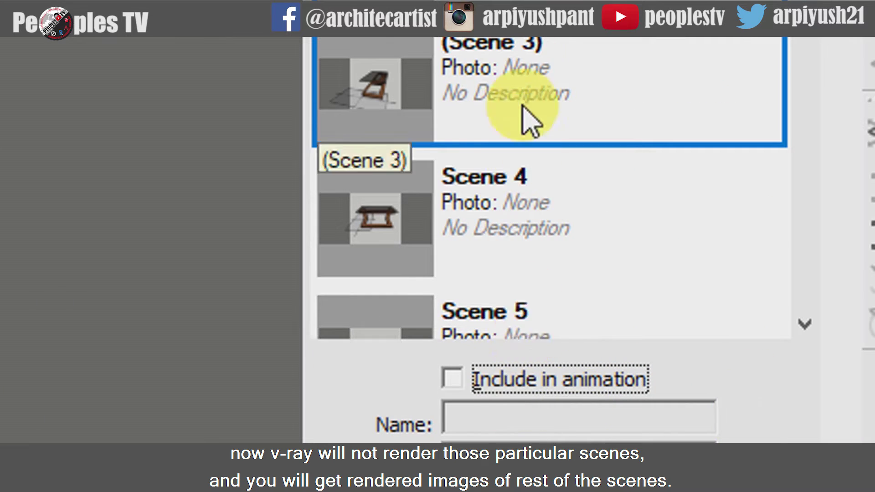
Reselect Scenes 1–3 and include them in the animation again.
{"action": "scroll", "coordinate": [527, 117], "scroll_direction": "up", "scroll_amount": 3}
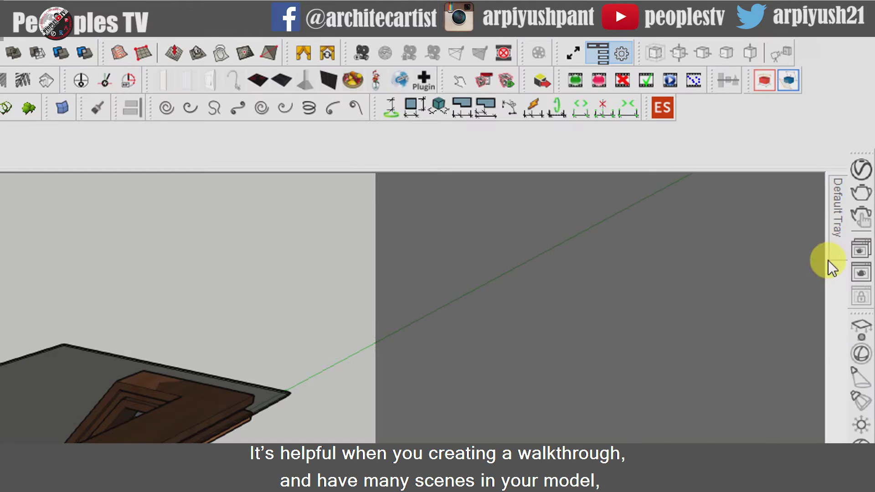
{"action": "mouse_move", "coordinate": [839, 264]}
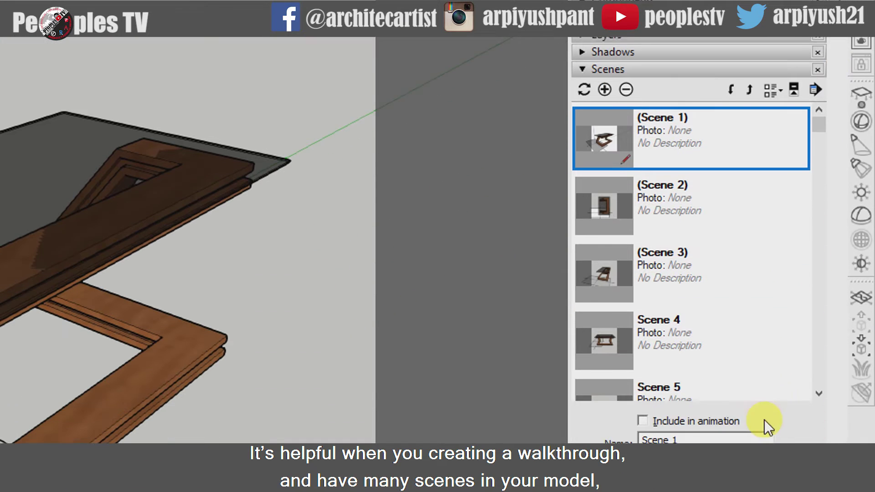
{"action": "left_click", "coordinate": [704, 219], "text": "ctrl"}
{"action": "left_click", "coordinate": [686, 292], "text": "ctrl"}
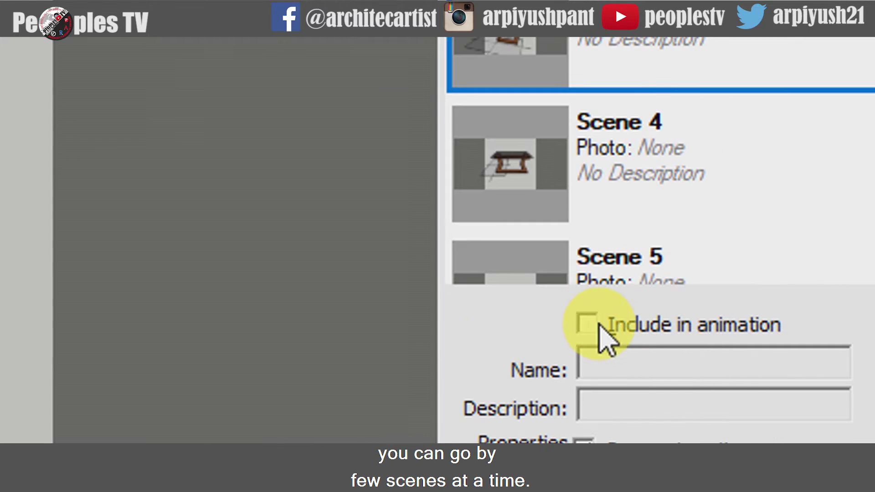
{"action": "left_click", "coordinate": [644, 417]}
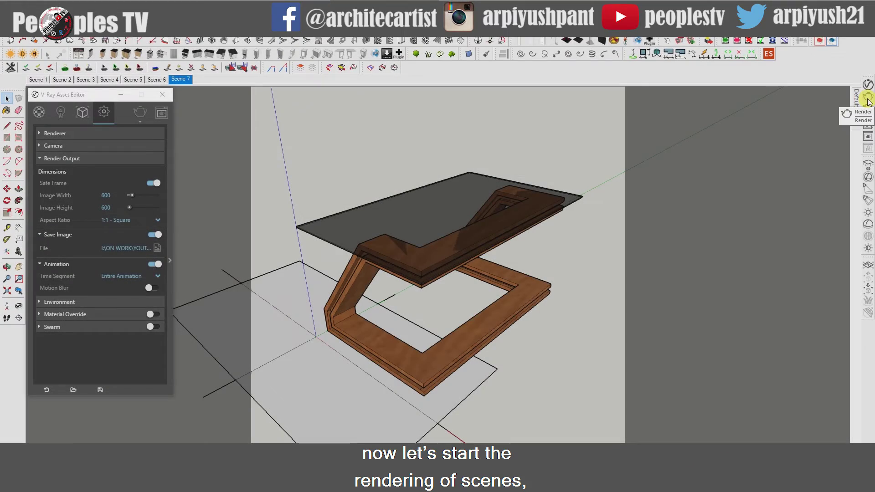
Launch the V-Ray render so the animation frames start rendering into the frame buffer.
{"action": "left_click", "coordinate": [868, 100]}
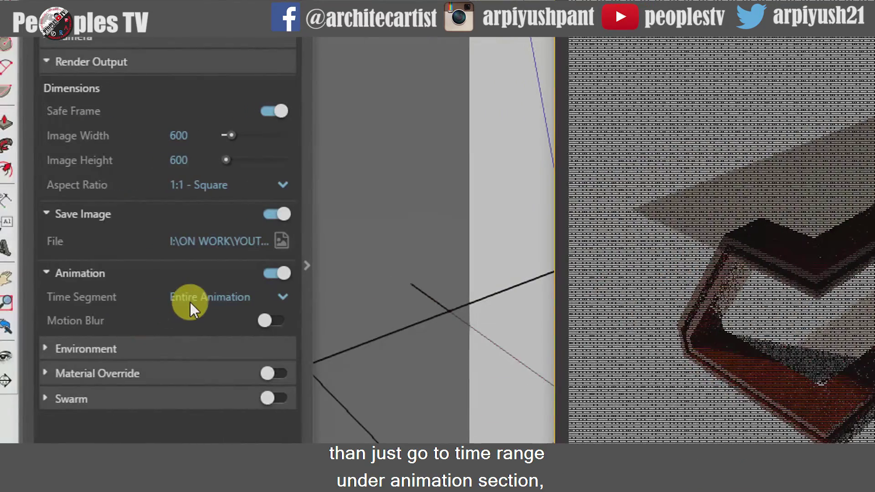
Keep Entire Animation after trying Frame Range 0–180, then switch to the ANIMATION folder in Explorer.
{"action": "left_click", "coordinate": [191, 302]}
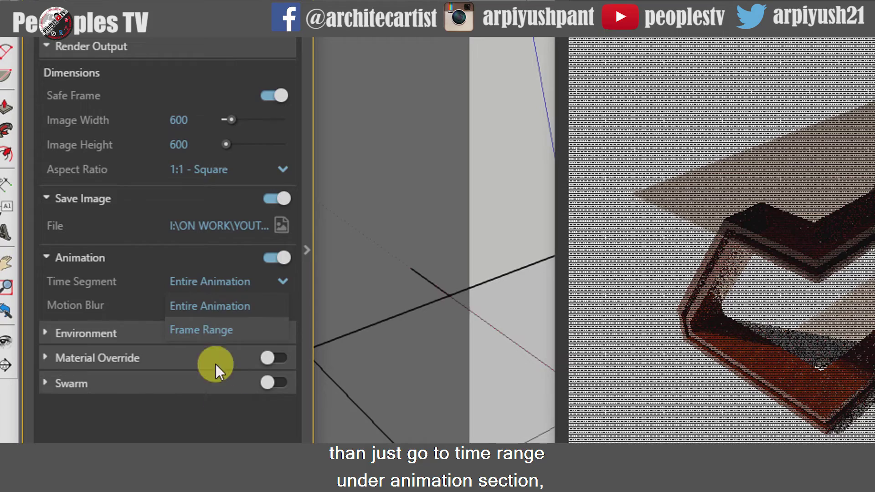
{"action": "left_click", "coordinate": [202, 330]}
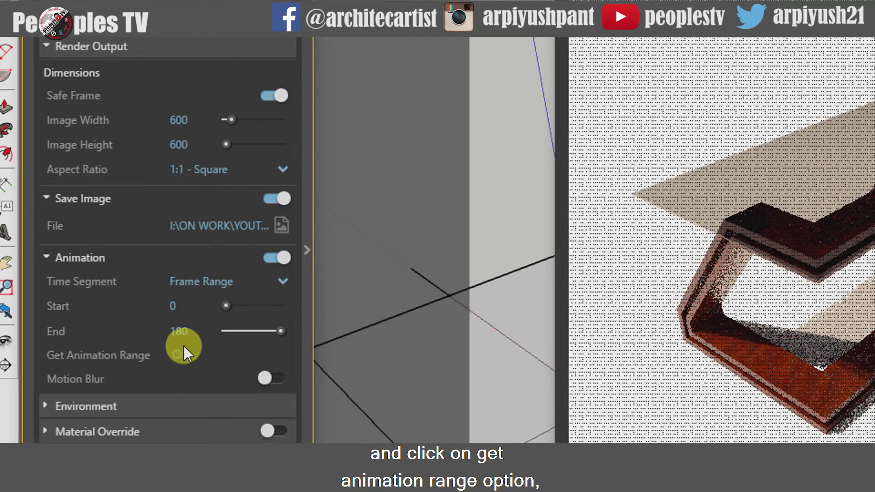
{"action": "left_click", "coordinate": [199, 283]}
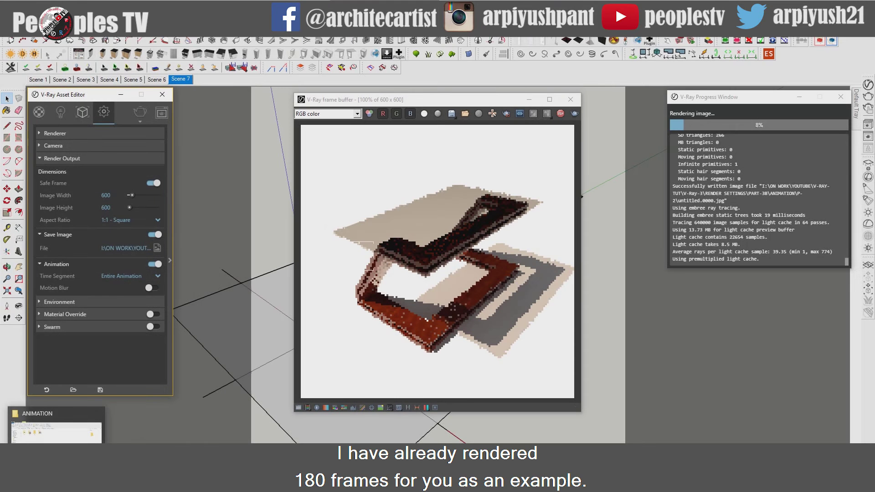
{"action": "left_click", "coordinate": [86, 440]}
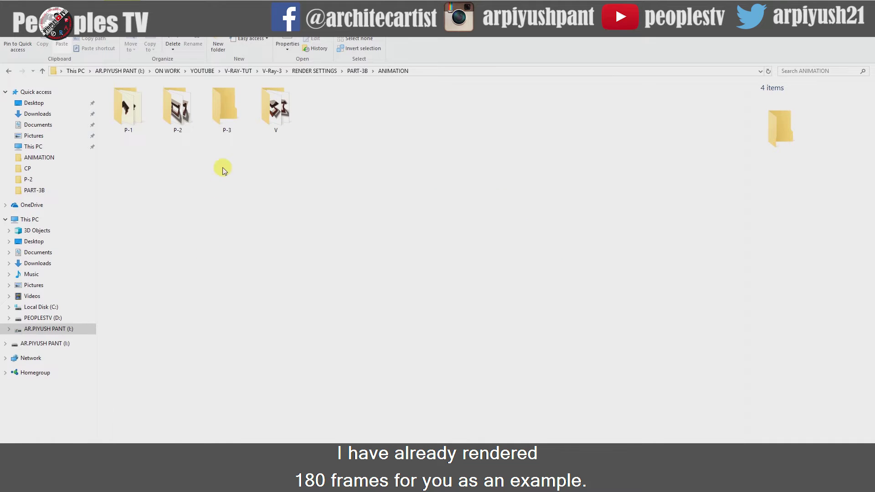
Open the P-2 folder, scroll through its 181 rendered table frames, then switch to Photoshop.
{"action": "double_click", "coordinate": [228, 124]}
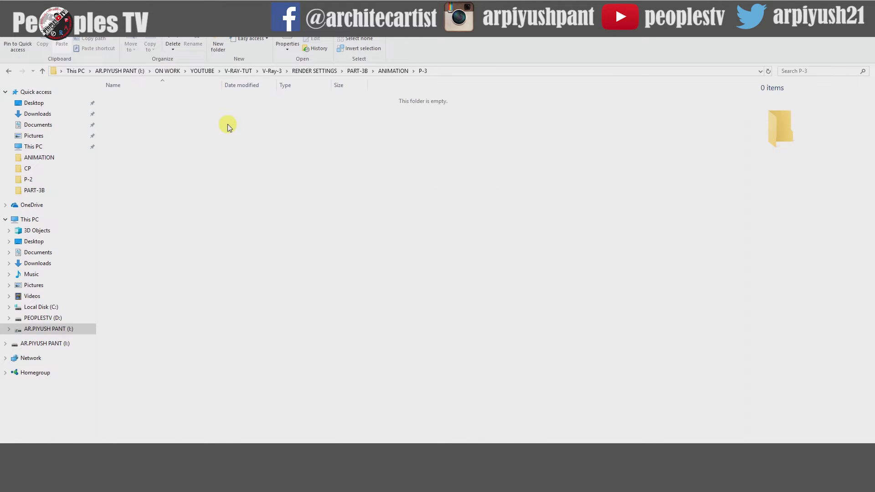
{"action": "left_click", "coordinate": [42, 72]}
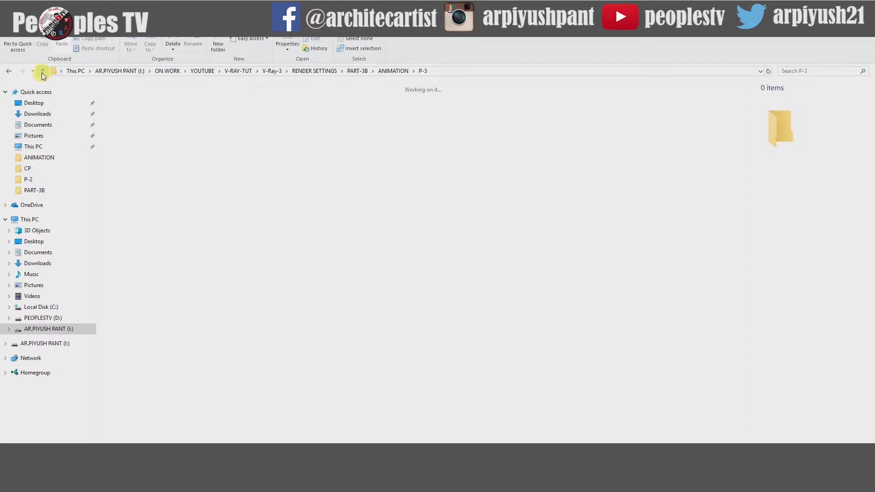
{"action": "double_click", "coordinate": [192, 128]}
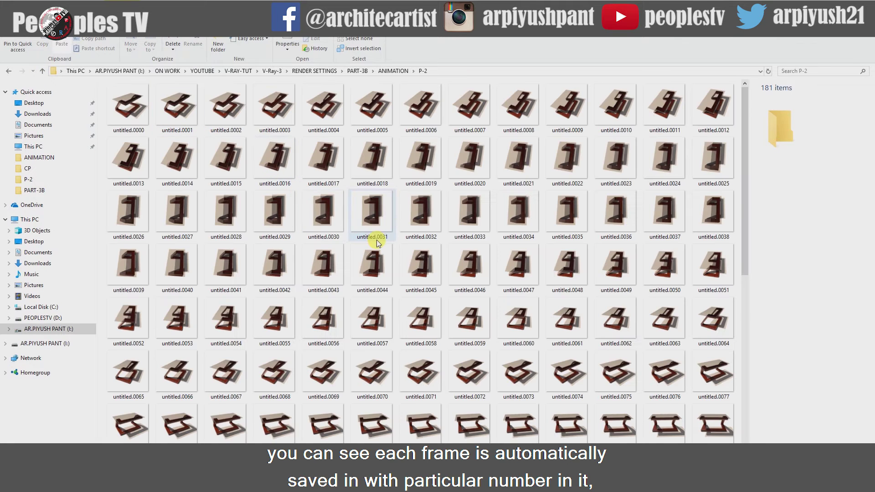
{"action": "scroll", "coordinate": [333, 297], "scroll_direction": "down", "scroll_amount": 7}
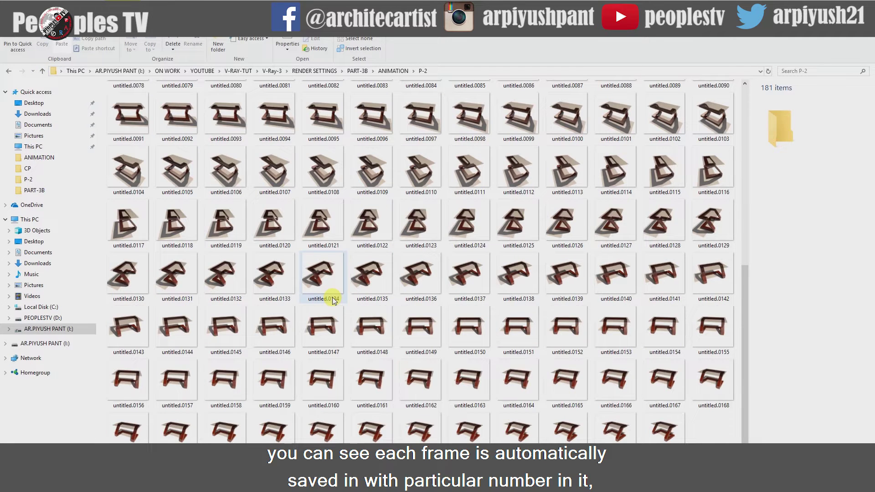
{"action": "scroll", "coordinate": [332, 297], "scroll_direction": "up", "scroll_amount": 7}
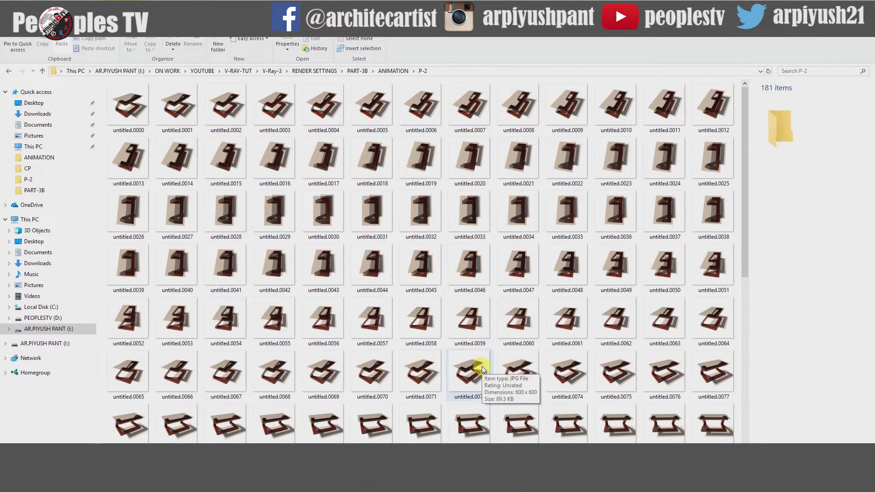
{"action": "scroll", "coordinate": [563, 387], "scroll_direction": "down", "scroll_amount": 7}
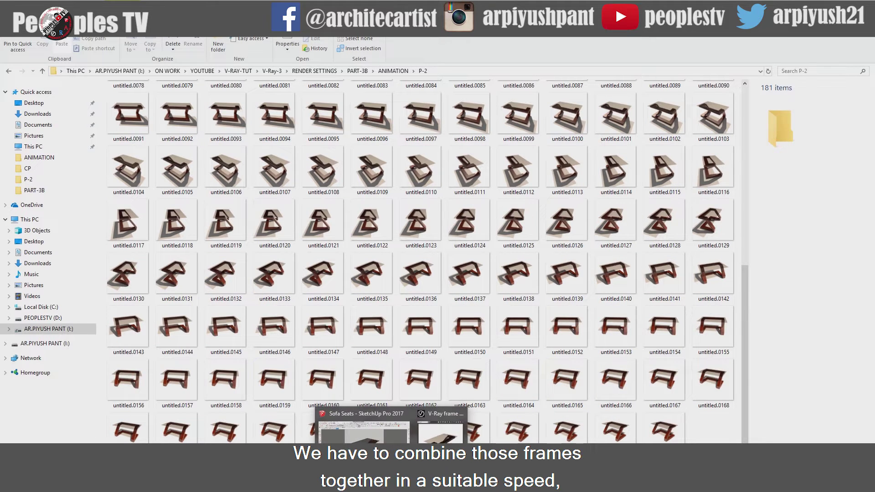
{"action": "left_click", "coordinate": [356, 424]}
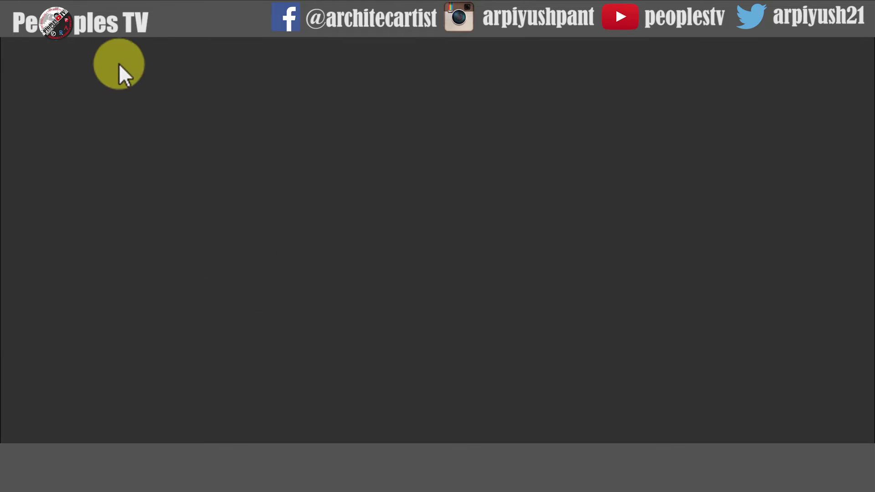
Open untitled.0000.jpg with All Formats shown, as an image sequence.
{"action": "left_click", "coordinate": [64, 28]}
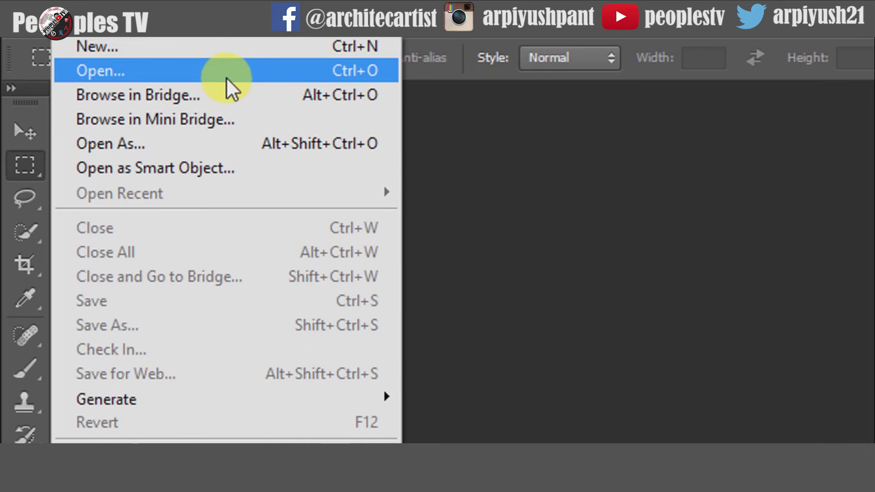
{"action": "left_click", "coordinate": [510, 109]}
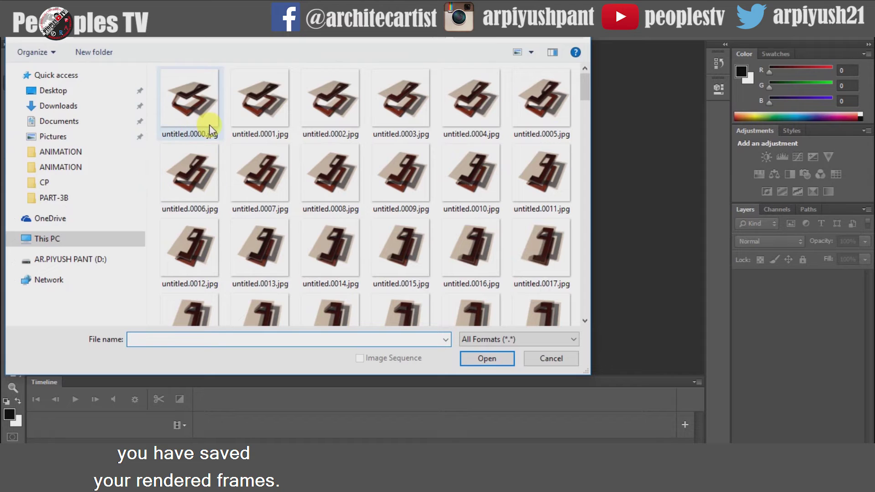
{"action": "left_click", "coordinate": [473, 343]}
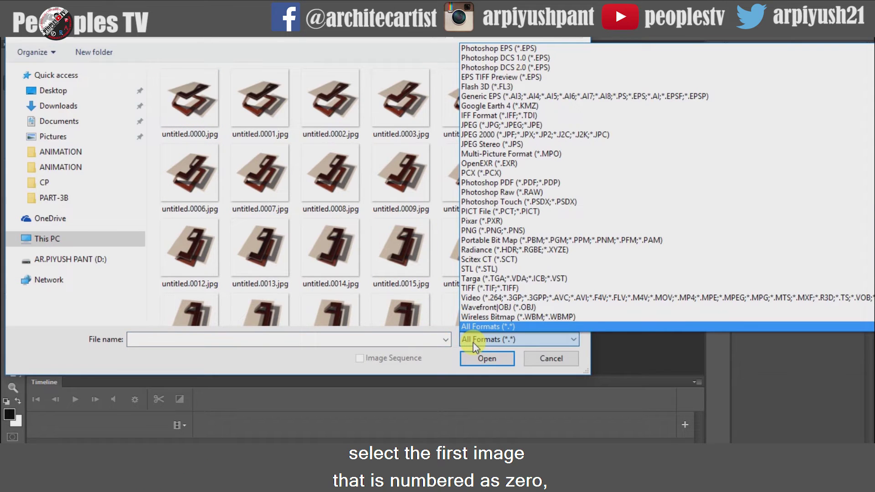
{"action": "left_click", "coordinate": [474, 346]}
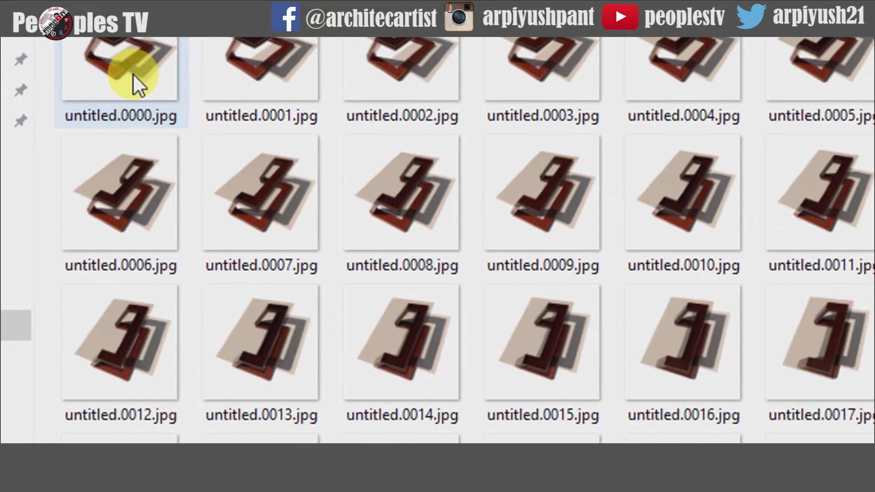
{"action": "left_click", "coordinate": [133, 76]}
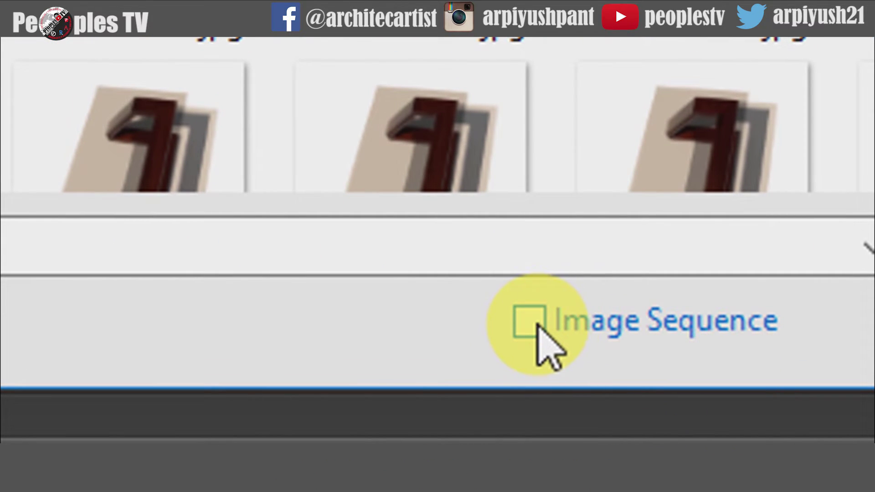
{"action": "left_click", "coordinate": [544, 325]}
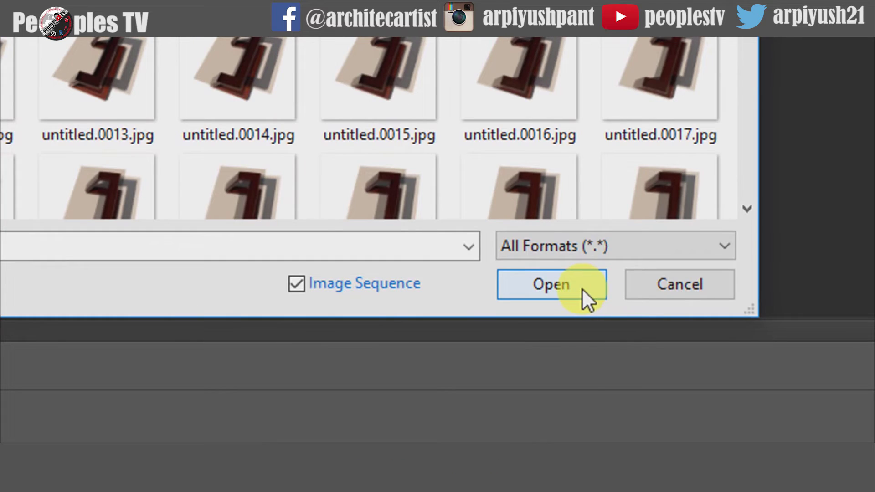
{"action": "left_click", "coordinate": [753, 354]}
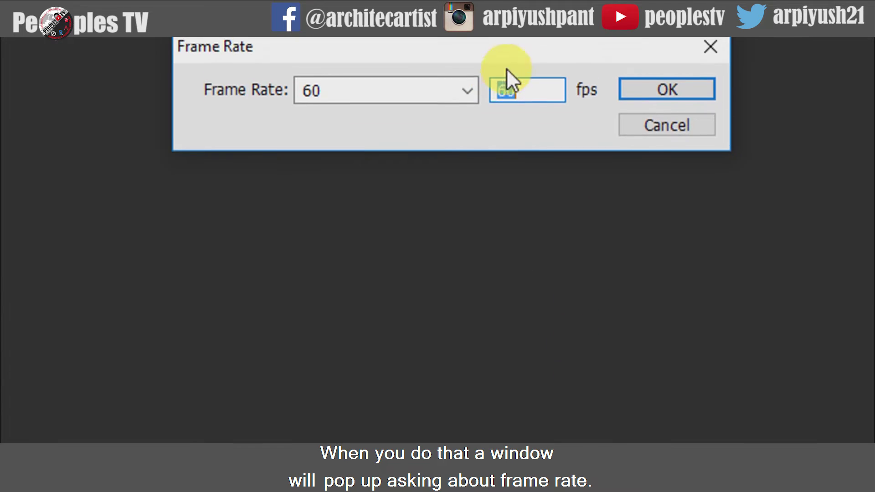
Keep the frame rate at 60 fps so the frames load as Layer 1 in Video Group 1.
{"action": "left_click", "coordinate": [474, 160]}
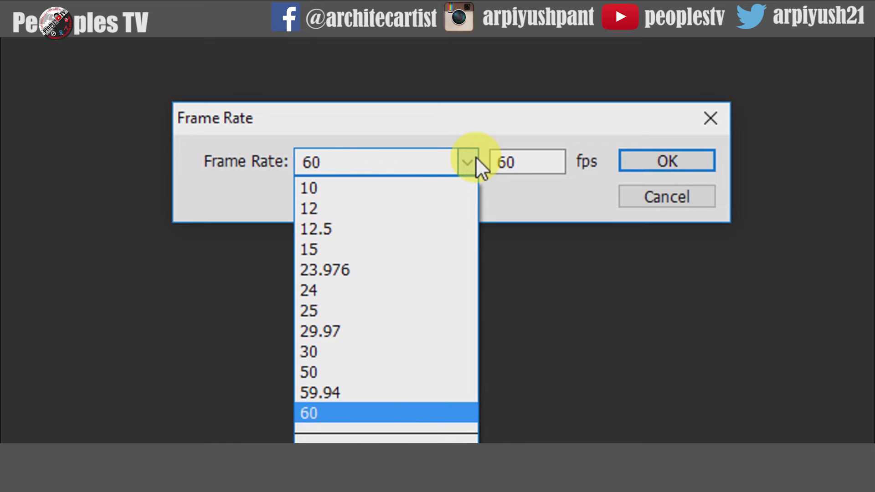
{"action": "left_click", "coordinate": [475, 157]}
{"action": "left_click", "coordinate": [650, 165]}
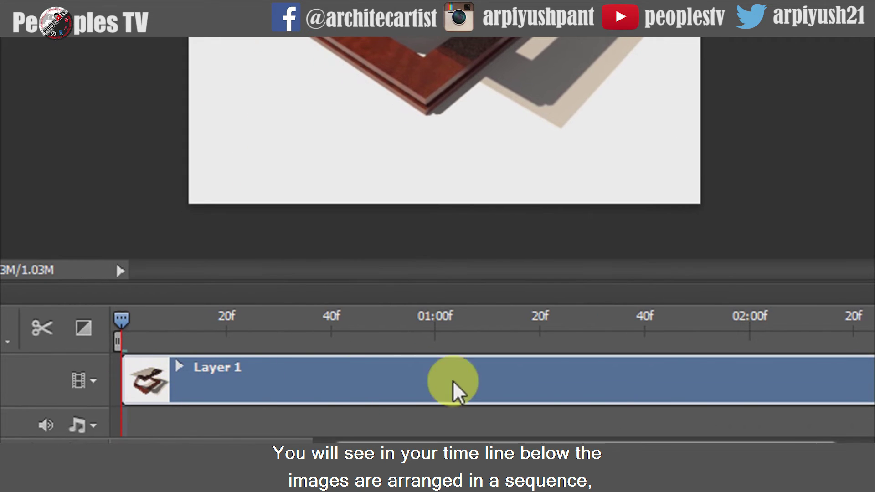
Fit the full 3-second clip in the timeline and preview the table's rotation.
{"action": "left_click", "coordinate": [131, 429]}
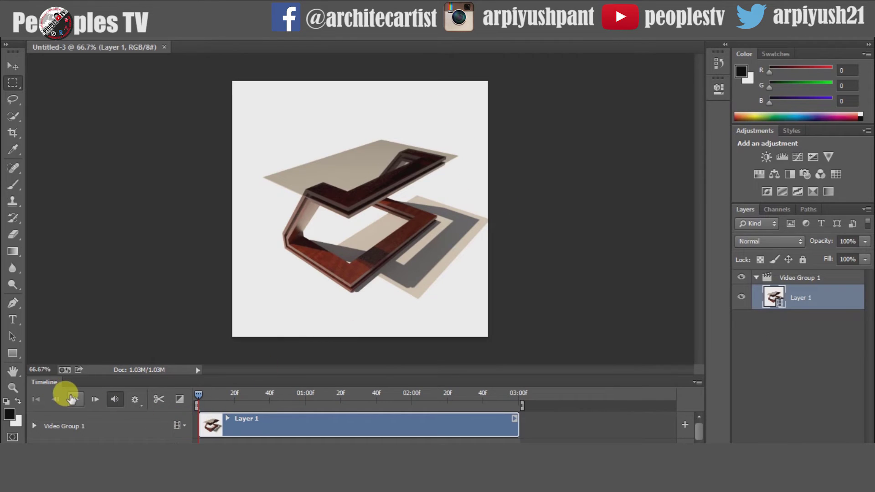
{"action": "left_click", "coordinate": [77, 399]}
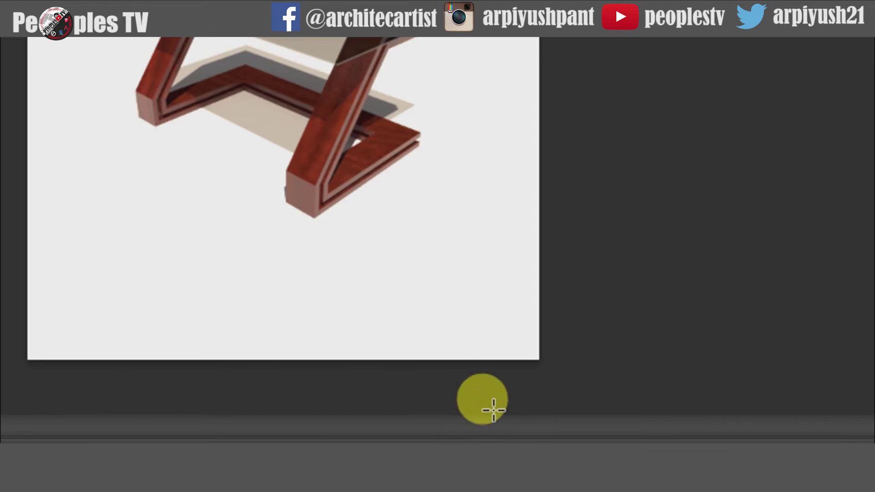
{"action": "left_click", "coordinate": [593, 417]}
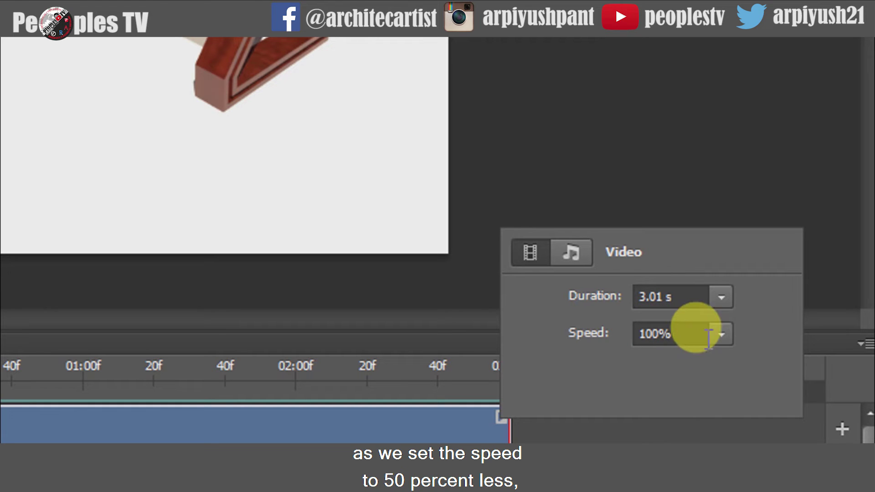
Set Layer 1's clip to 50% speed, stretch it to about 6 seconds, and refit the timeline.
{"action": "left_click_drag", "start_coordinate": [686, 335], "coordinate": [634, 334]}
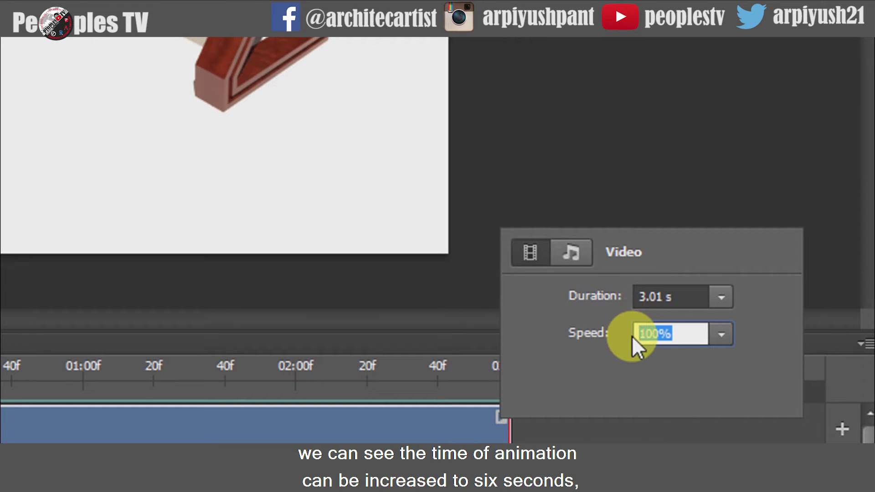
{"action": "type", "text": "50"}
{"action": "key", "text": "Return"}
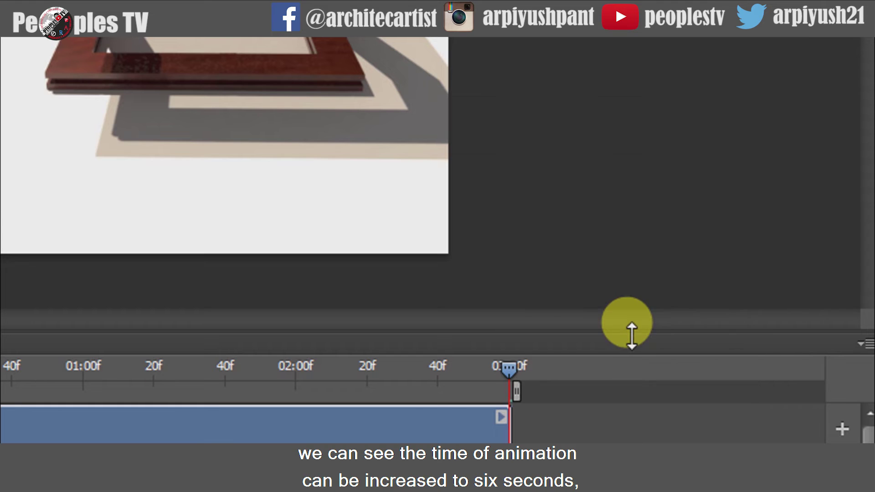
{"action": "left_click", "coordinate": [504, 414]}
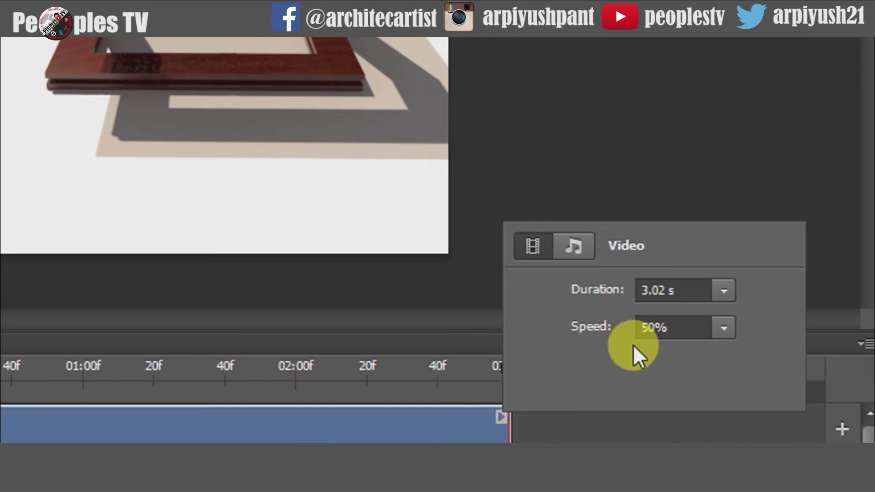
{"action": "left_click", "coordinate": [728, 297]}
{"action": "left_click_drag", "start_coordinate": [724, 319], "coordinate": [750, 323]}
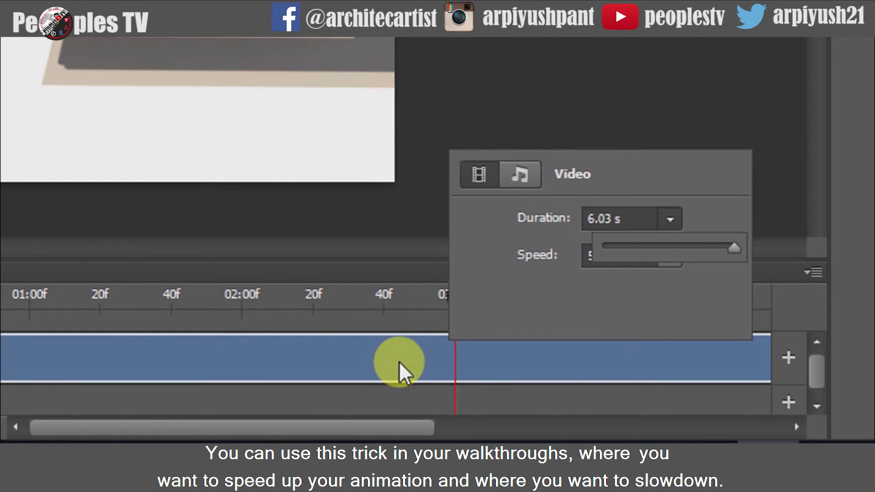
{"action": "left_click", "coordinate": [407, 219]}
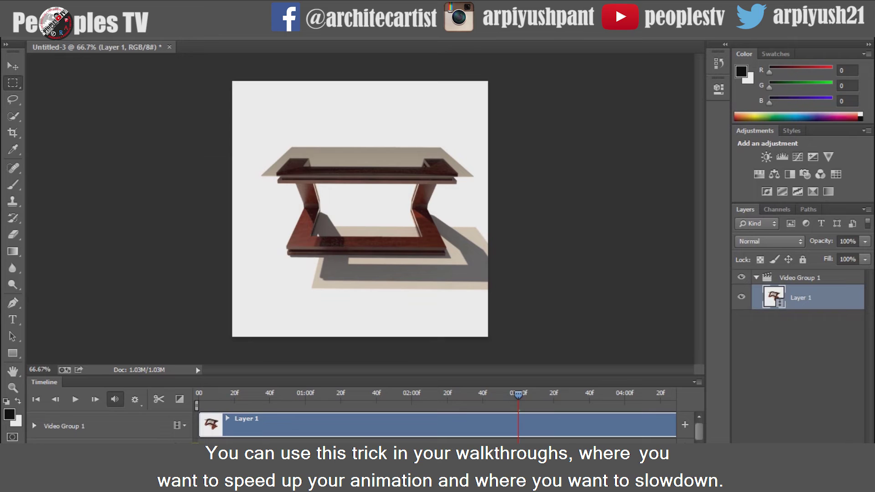
{"action": "left_click", "coordinate": [41, 430]}
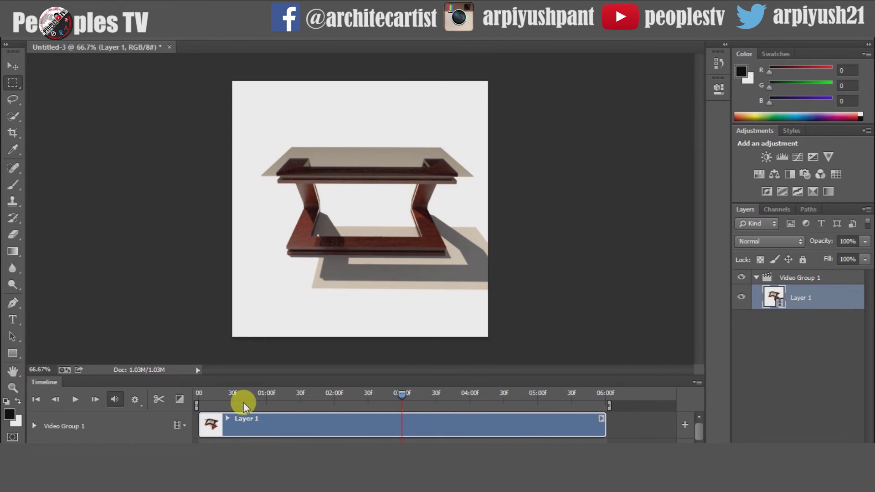
{"action": "left_click_drag", "start_coordinate": [399, 393], "coordinate": [209, 406]}
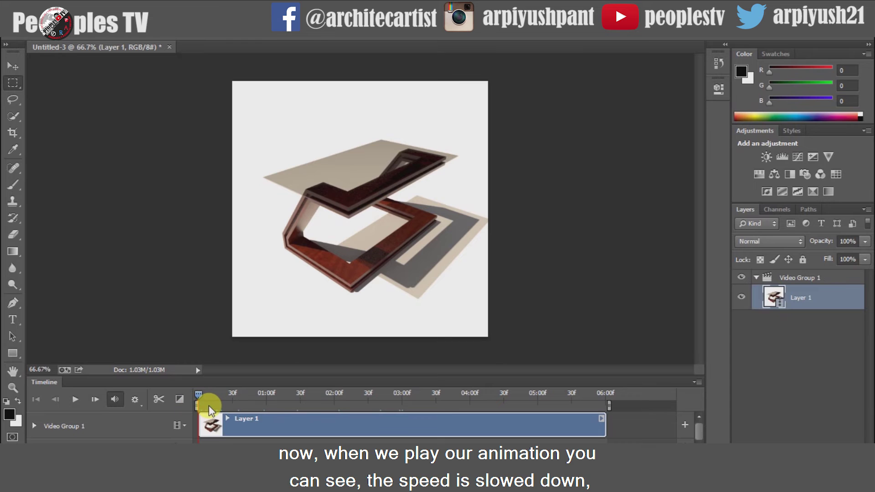
{"action": "key", "text": "space"}
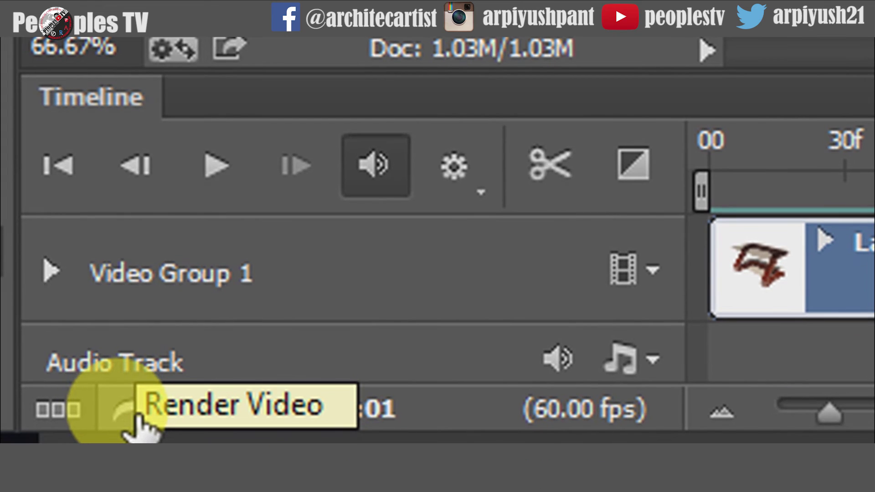
Render the animation as an H.264 High Quality 600×600, 60 fps video into P-2.
{"action": "left_click", "coordinate": [132, 417]}
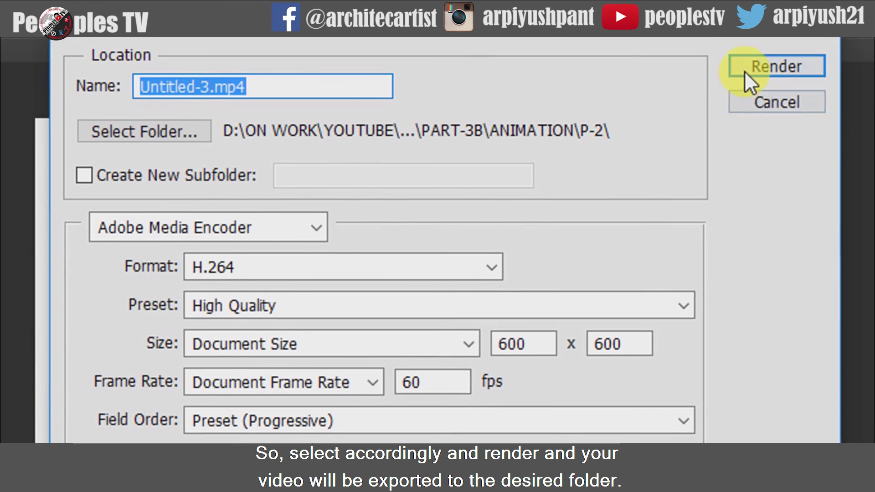
{"action": "left_click", "coordinate": [744, 71]}
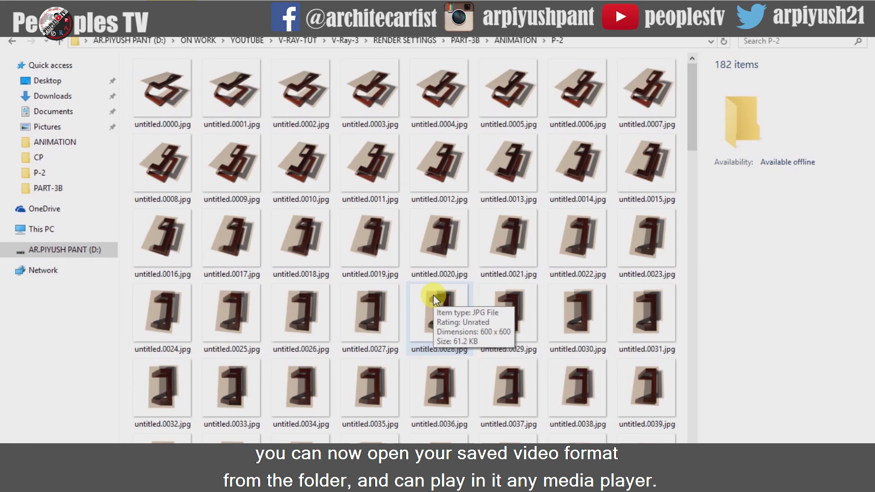
Scroll the P-2 folder down to Untitled-3.mp4 after untitled.0180.jpg.
{"action": "scroll", "coordinate": [433, 299], "scroll_direction": "down", "scroll_amount": 10}
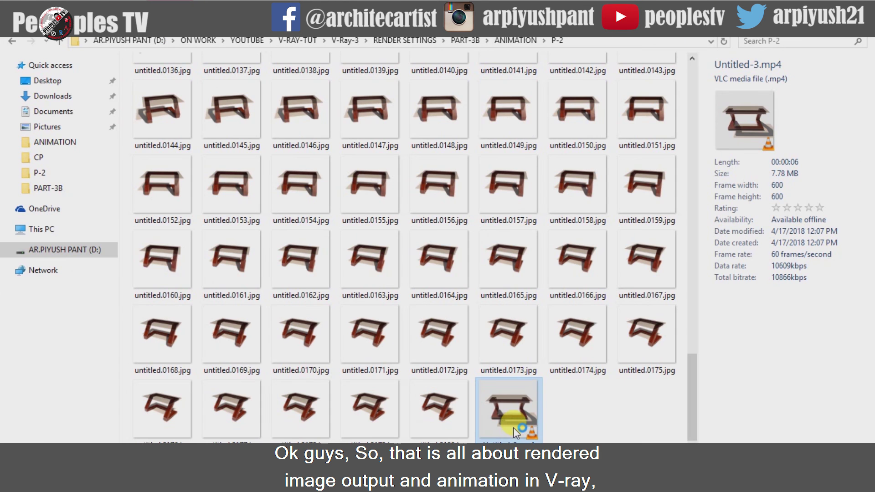
Play Untitled-3.mp4 in VLC to check the six-second rotating table video.
{"action": "double_click", "coordinate": [513, 427]}
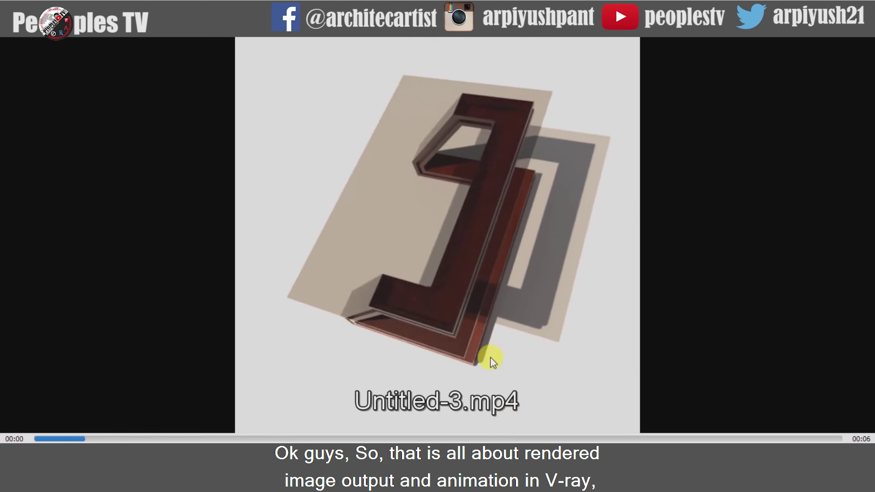